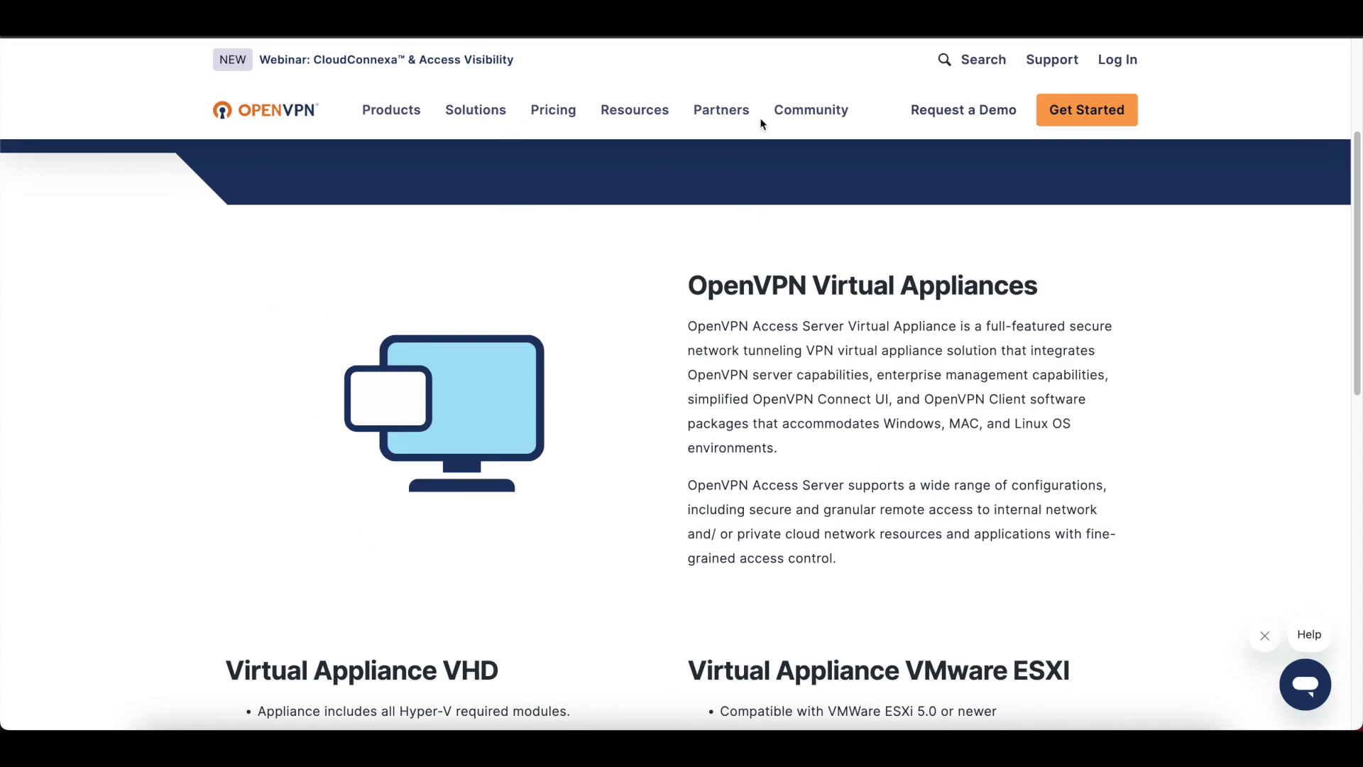
# Step: Go to the OpenVPN website's Log In page from the top of the site
pyautogui.click(1114, 57)
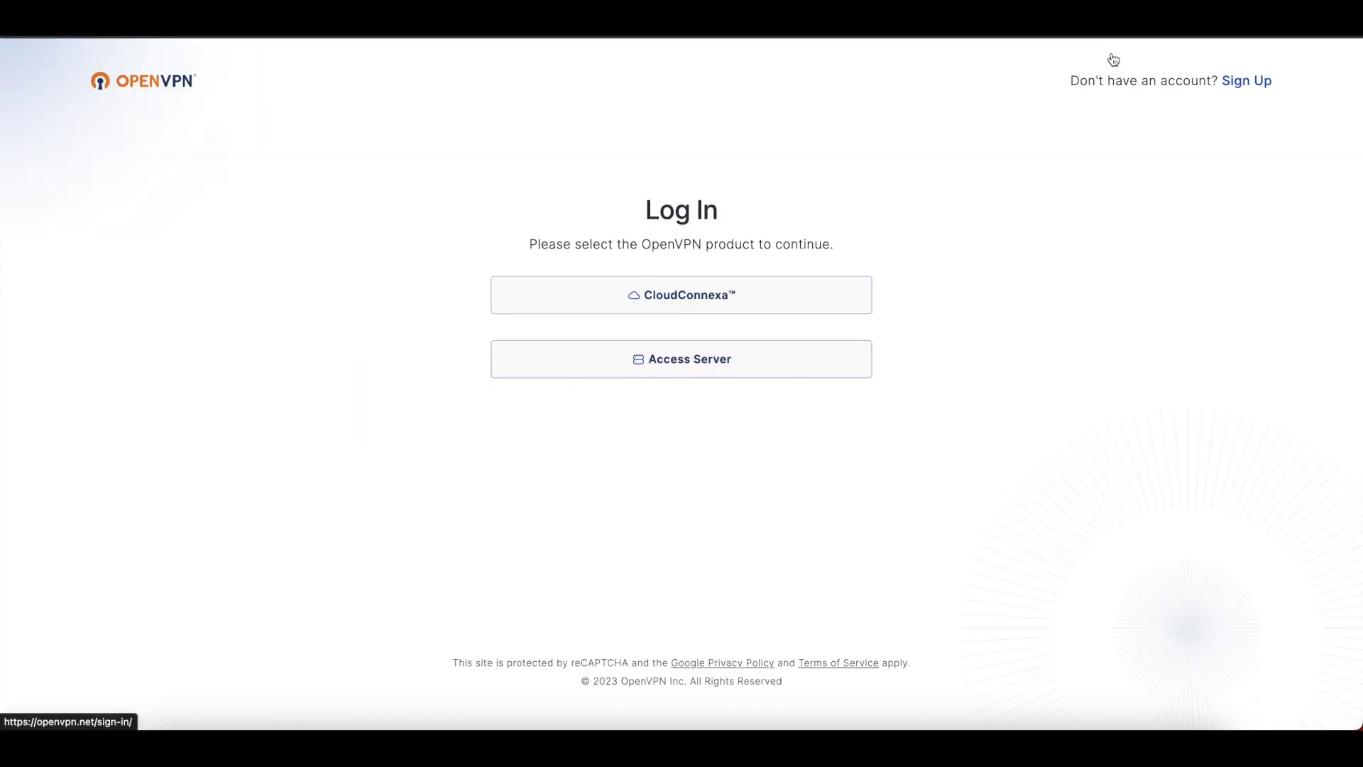
# Step: Choose Access Server on the Log In page to reach the portal's Quick Start Guide
pyautogui.click(680, 364)
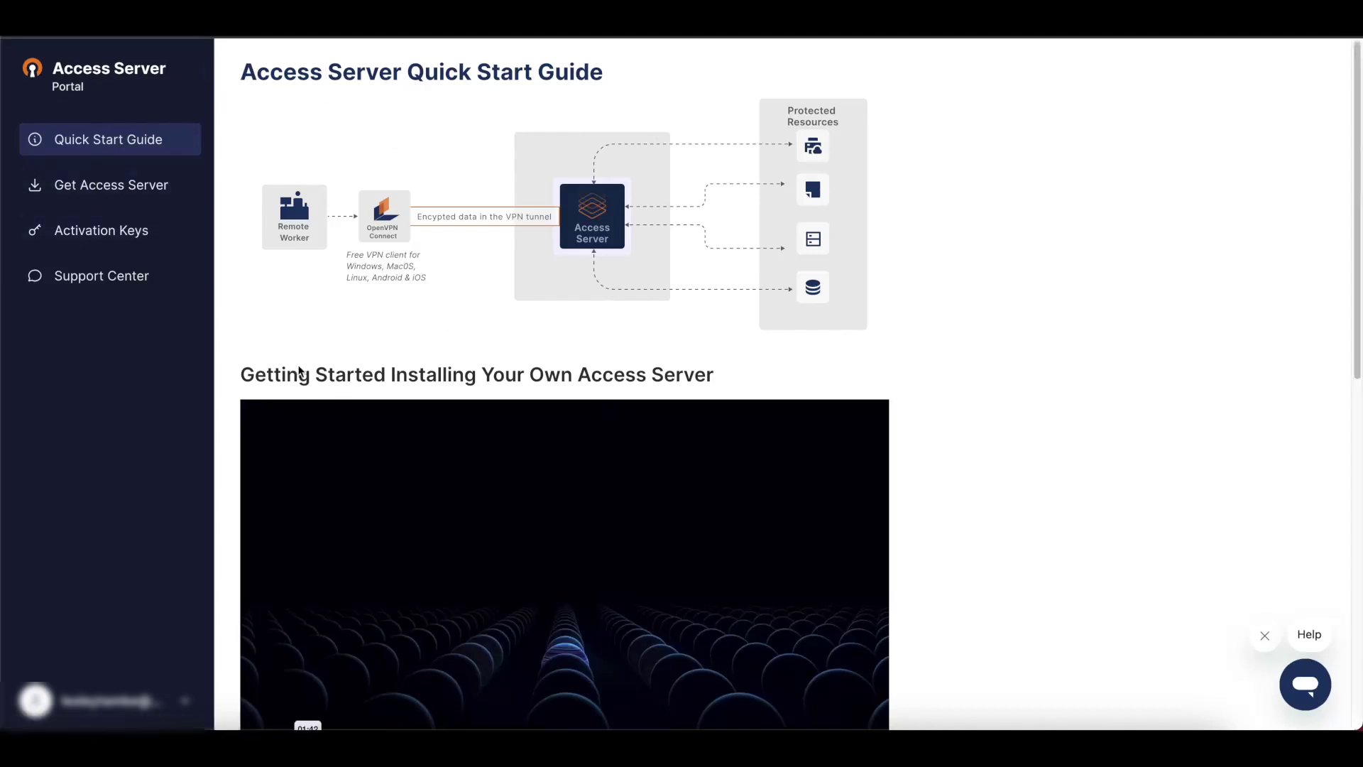
# Step: Download the Access Server OVA from the VMware ESXi entry under Get Access Server's Virtual Appliance section
pyautogui.click(118, 197)
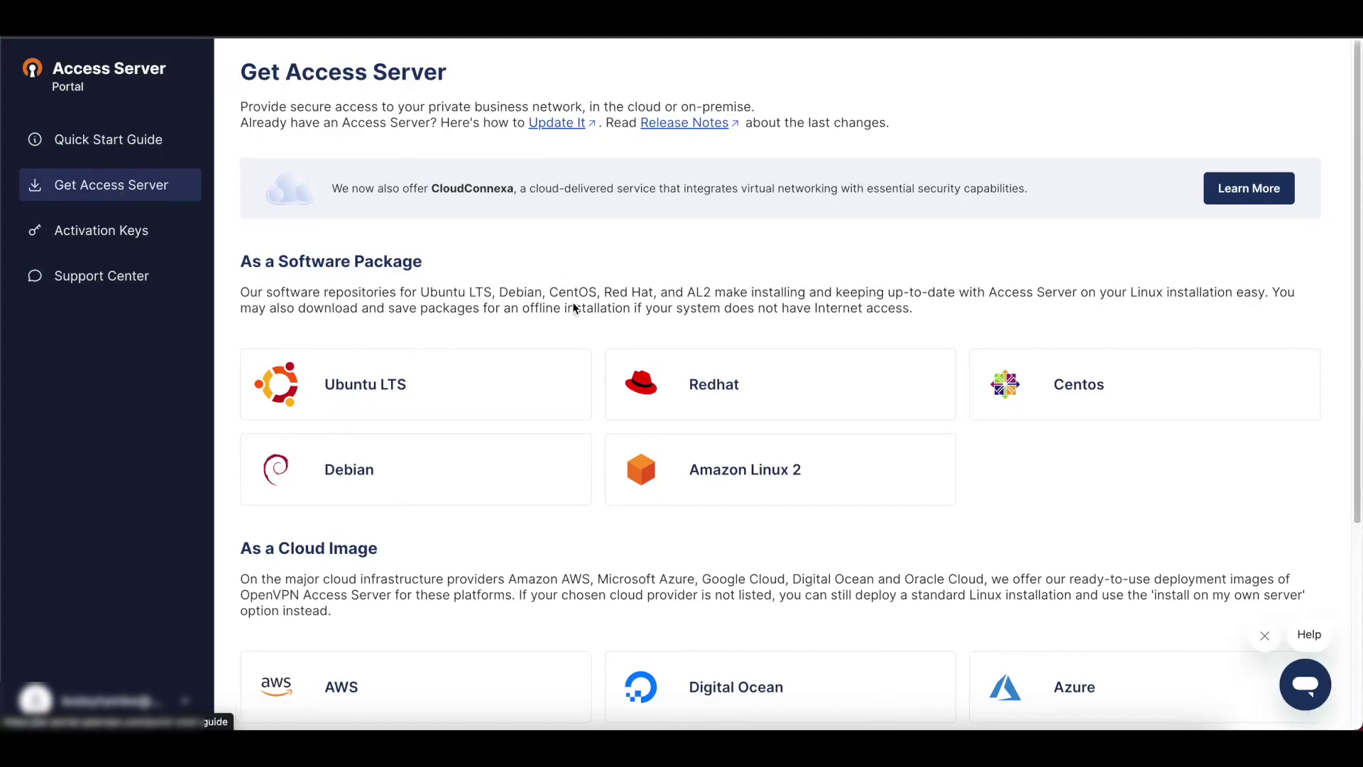
pyautogui.scroll(-5, 451, 487)
pyautogui.scroll(5, 450, 487)
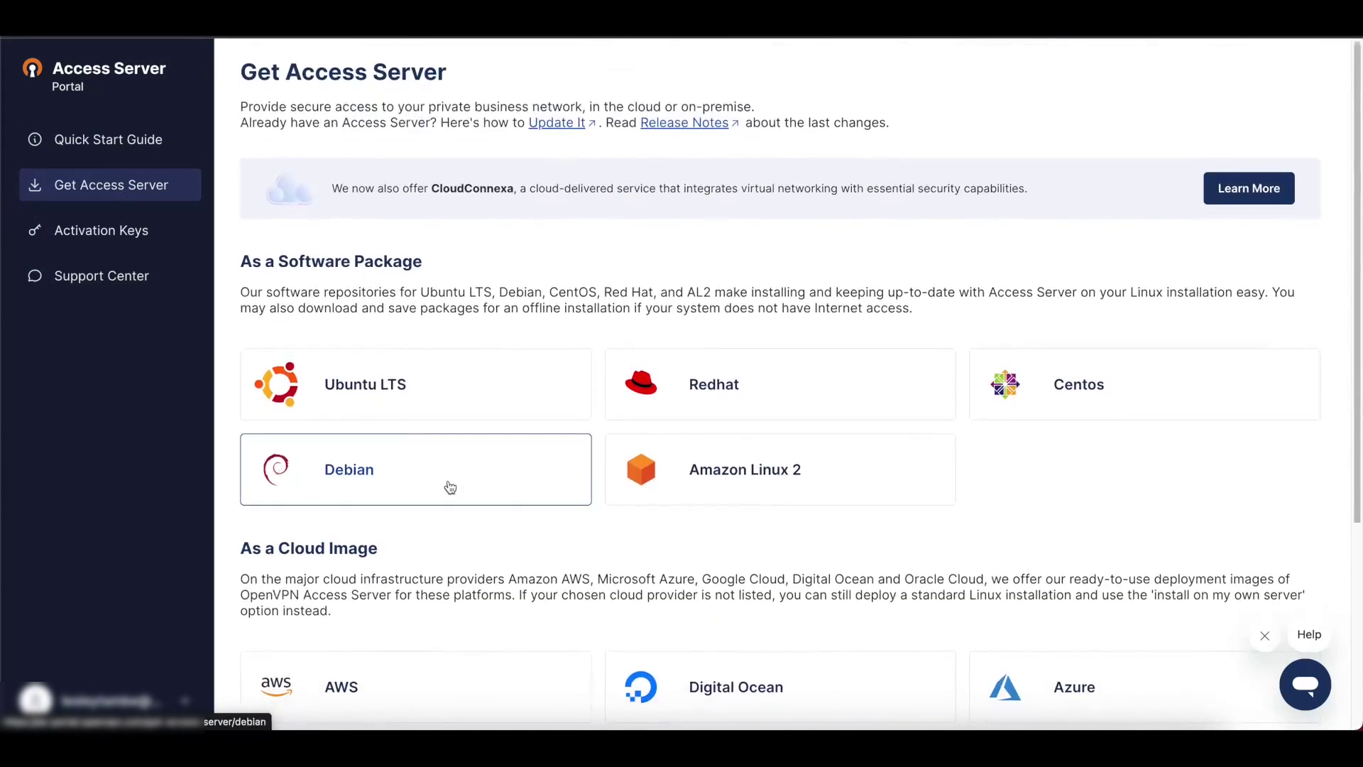
pyautogui.scroll(-5, 450, 487)
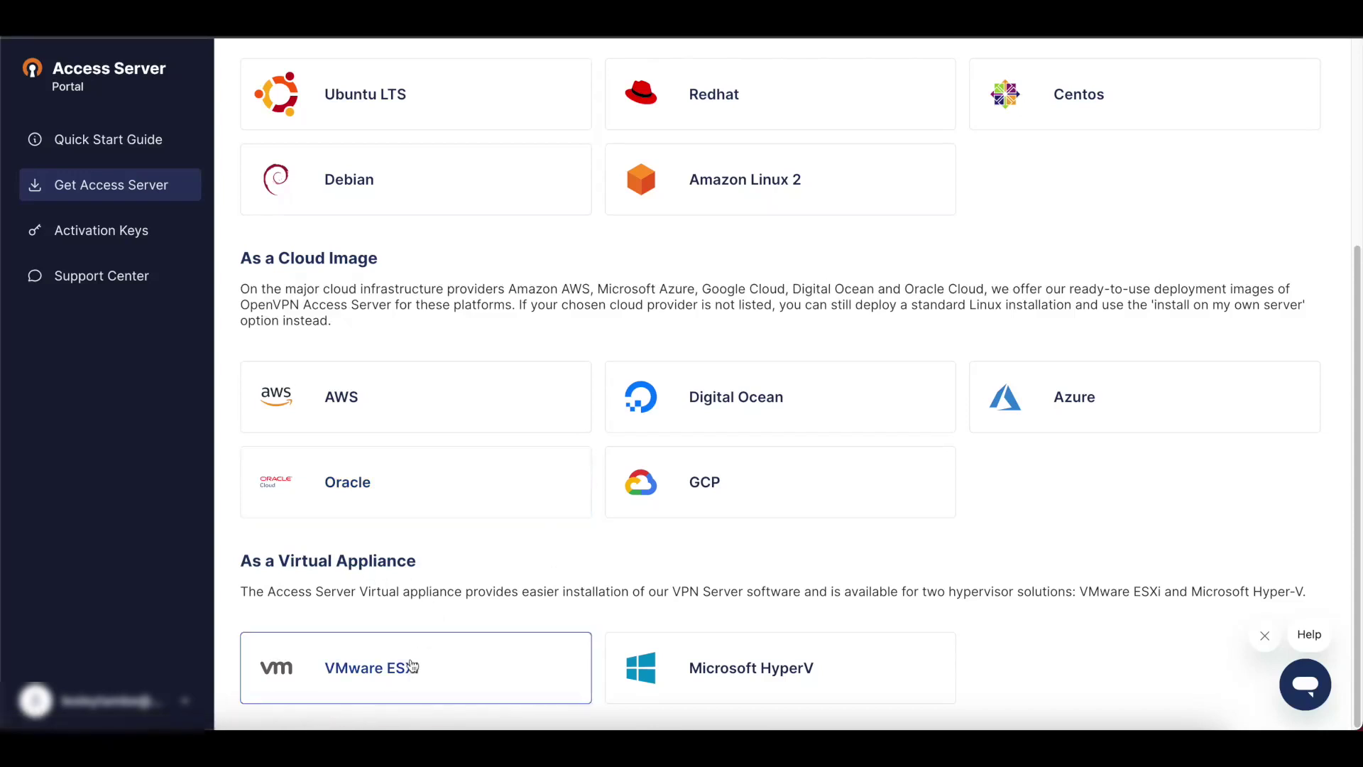
pyautogui.scroll(3, 395, 599)
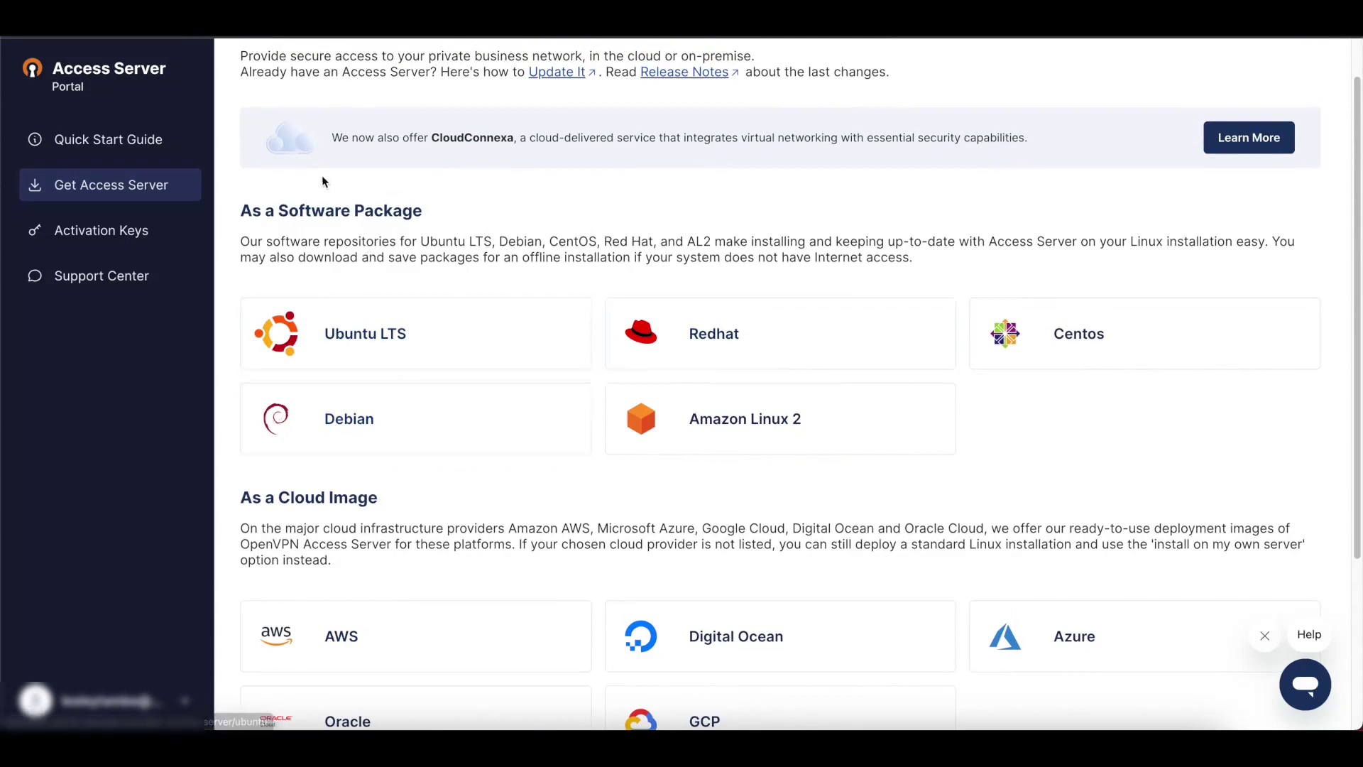
pyautogui.scroll(-3, 404, 235)
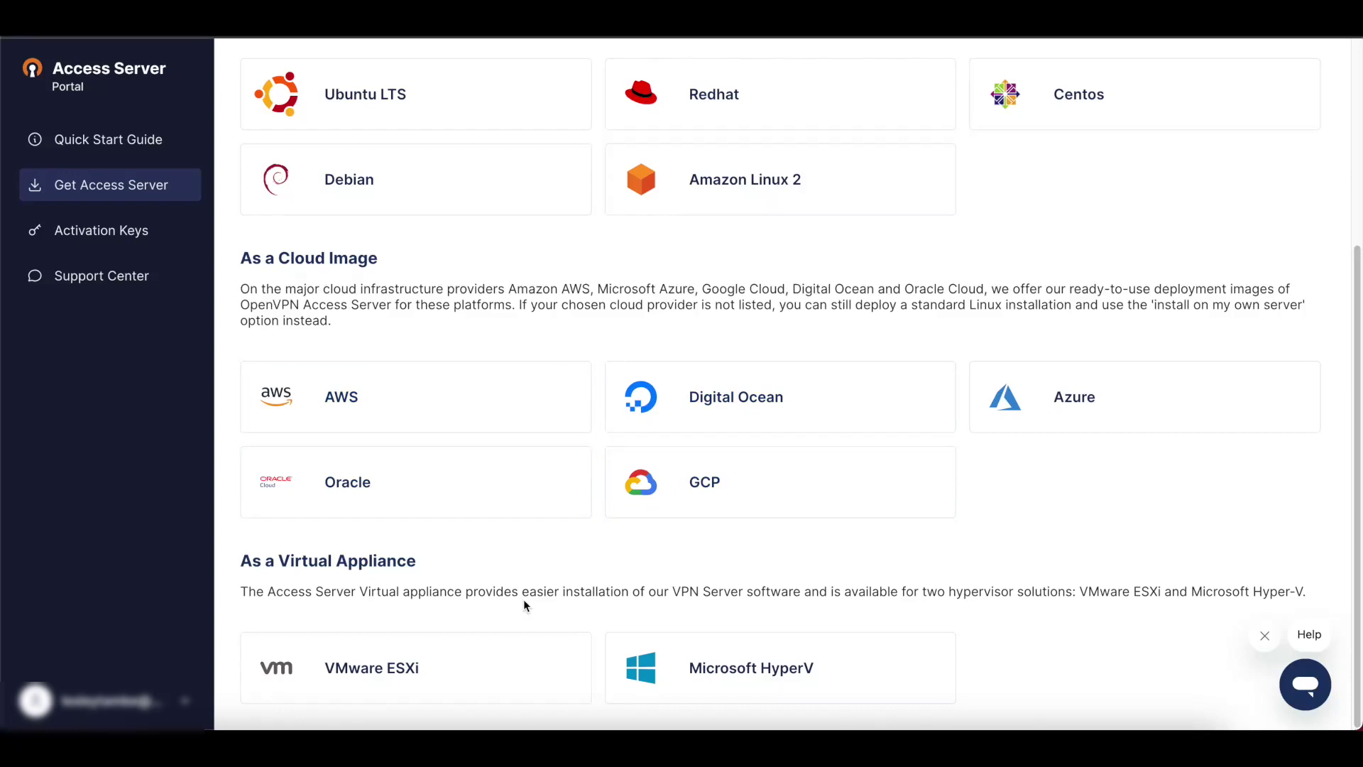
pyautogui.click(354, 669)
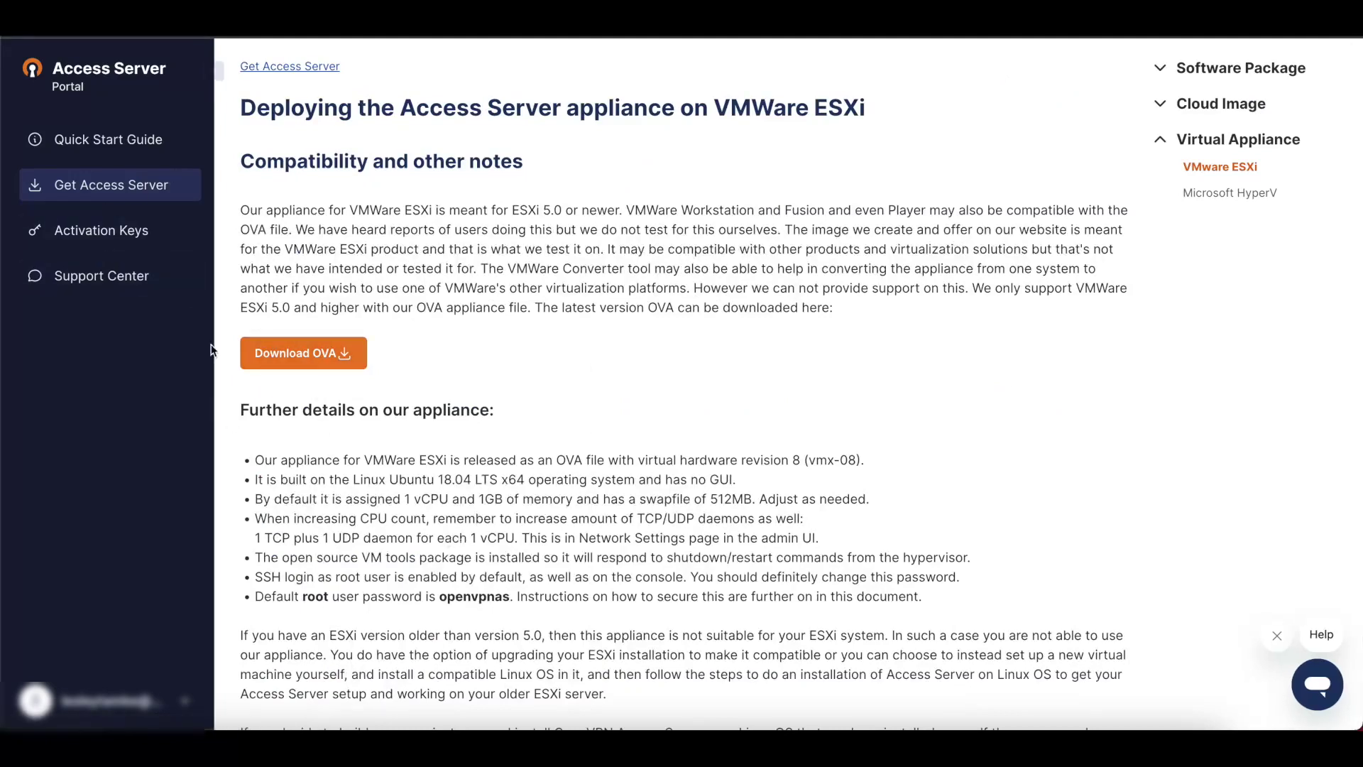
pyautogui.click(273, 359)
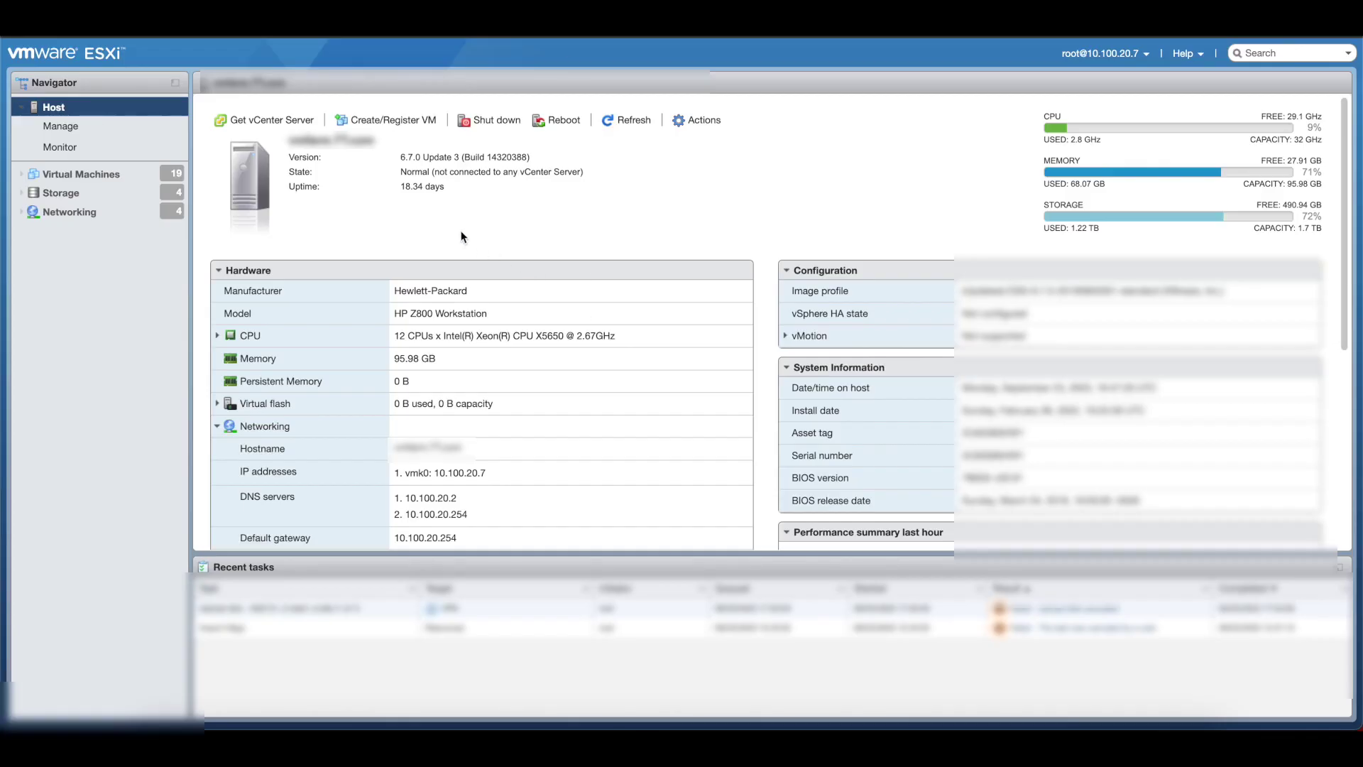
# Step: Start an OVF/OVA deployment named VPN using OAS_2.12.1.ova, advancing to datastore selection
pyautogui.click(389, 121)
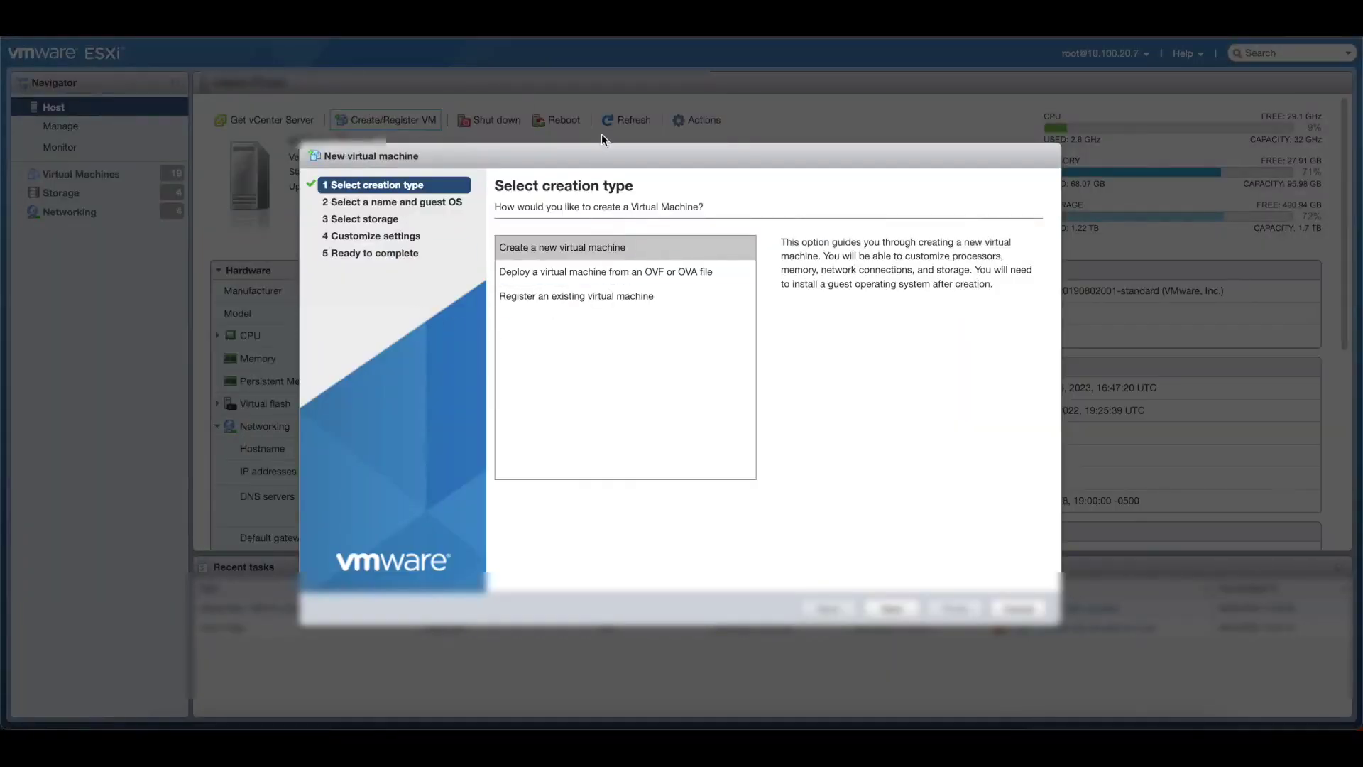
pyautogui.click(629, 275)
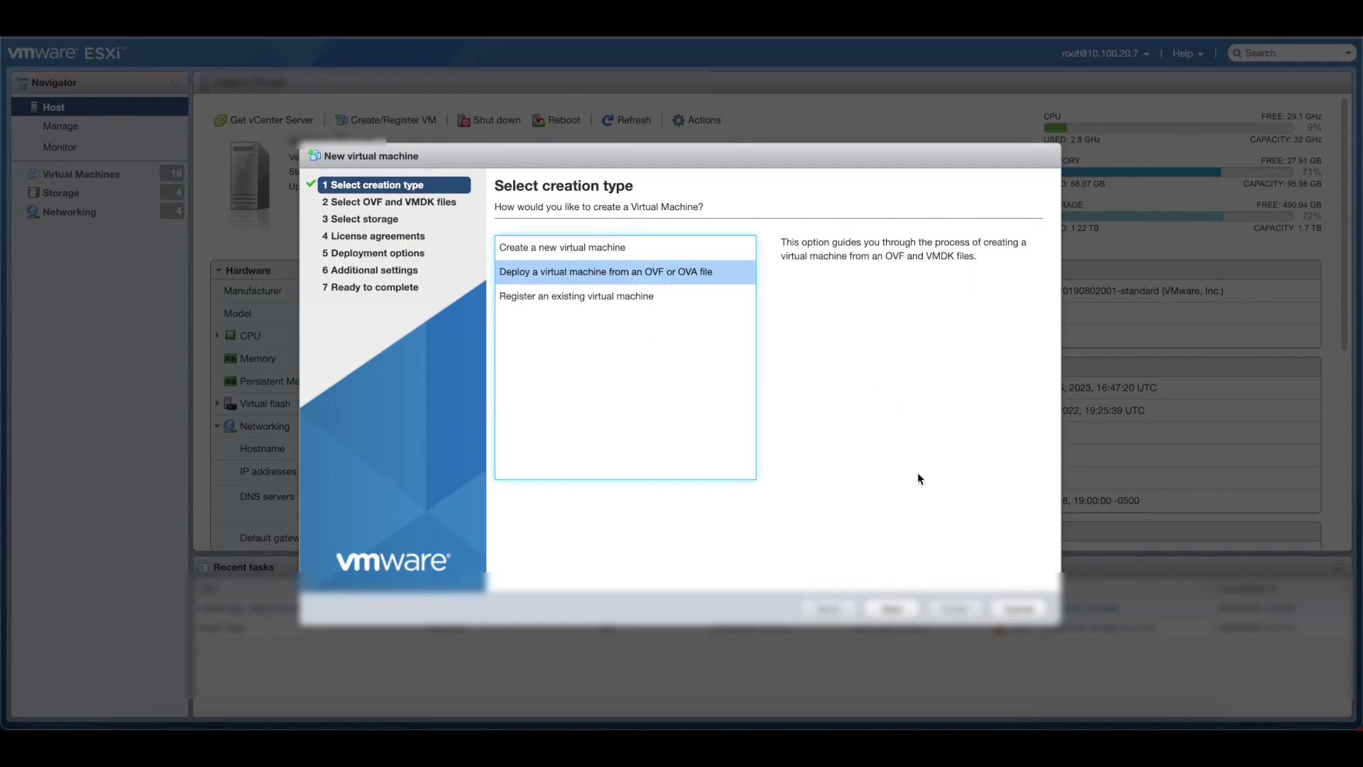
pyautogui.click(893, 609)
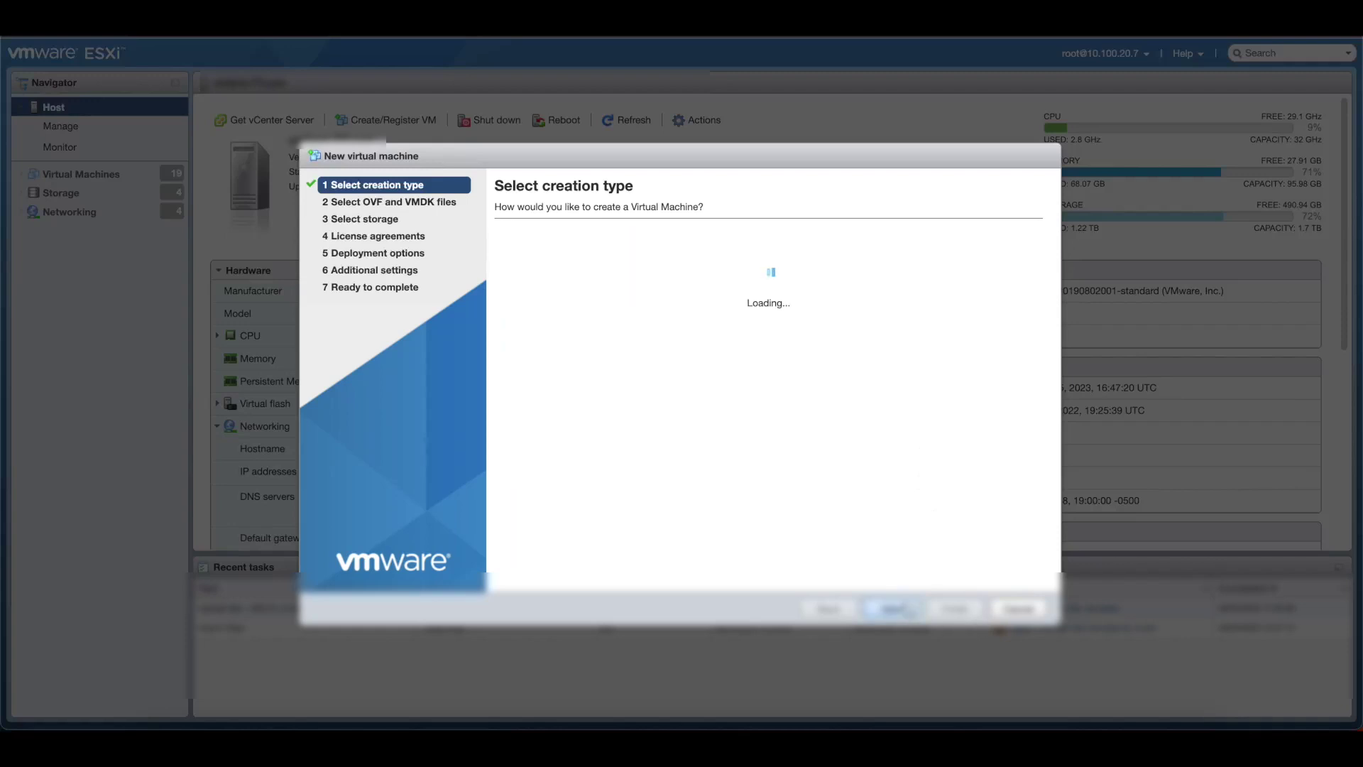
pyautogui.write('VPN')
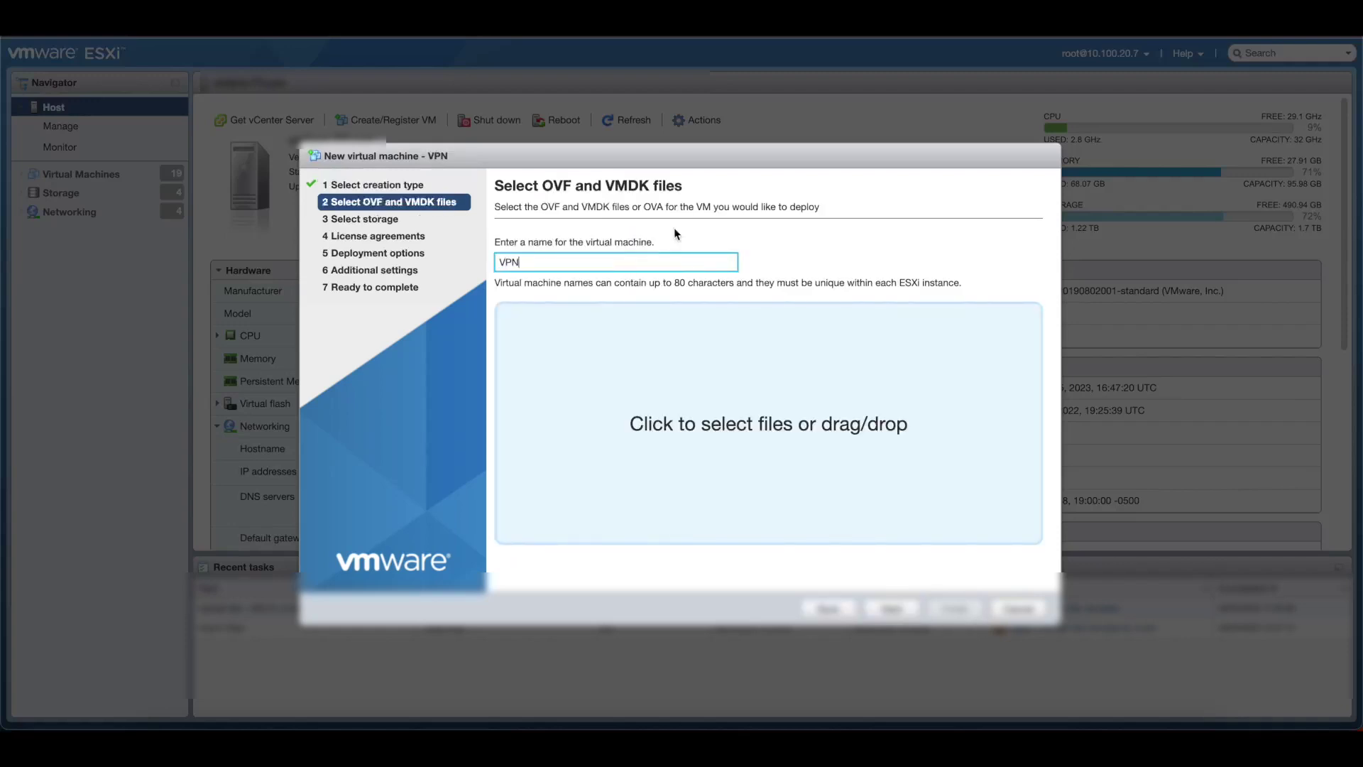
pyautogui.click(712, 430)
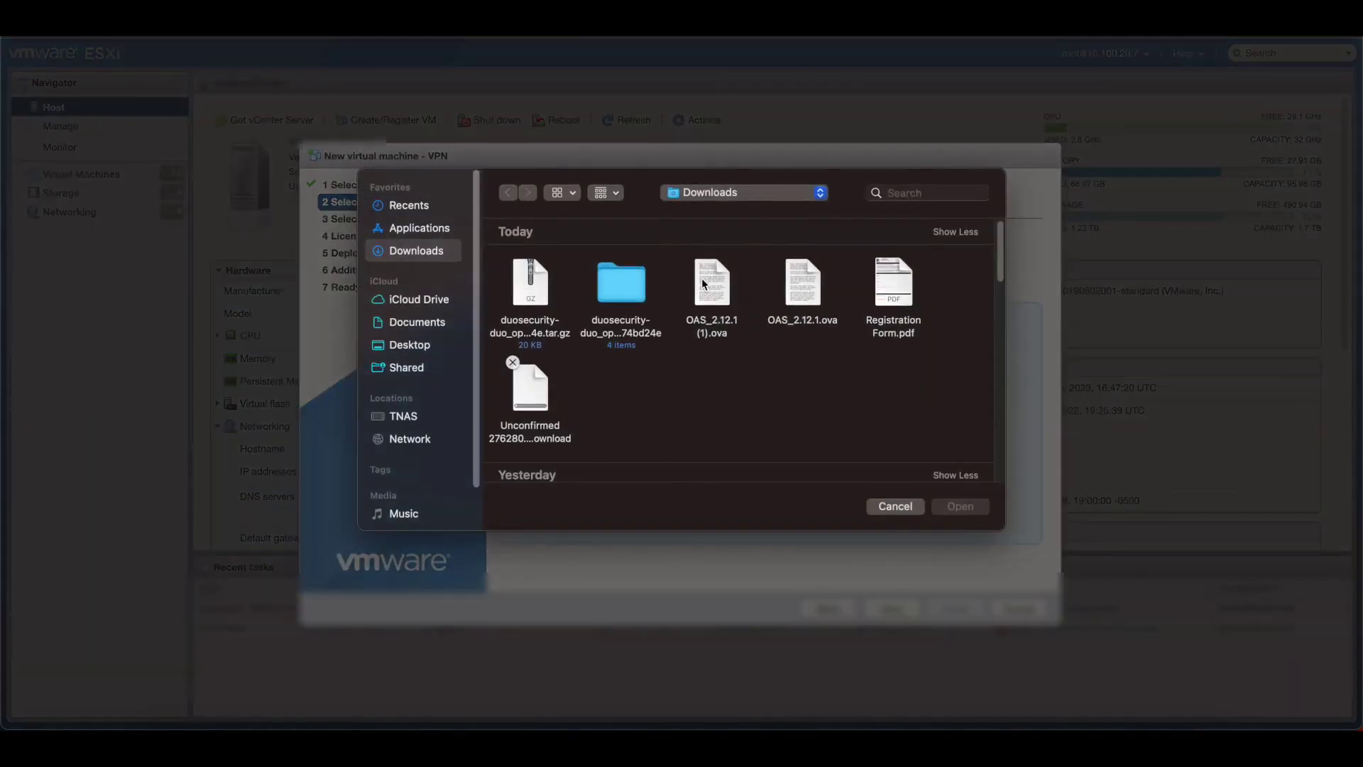
pyautogui.doubleClick(798, 277)
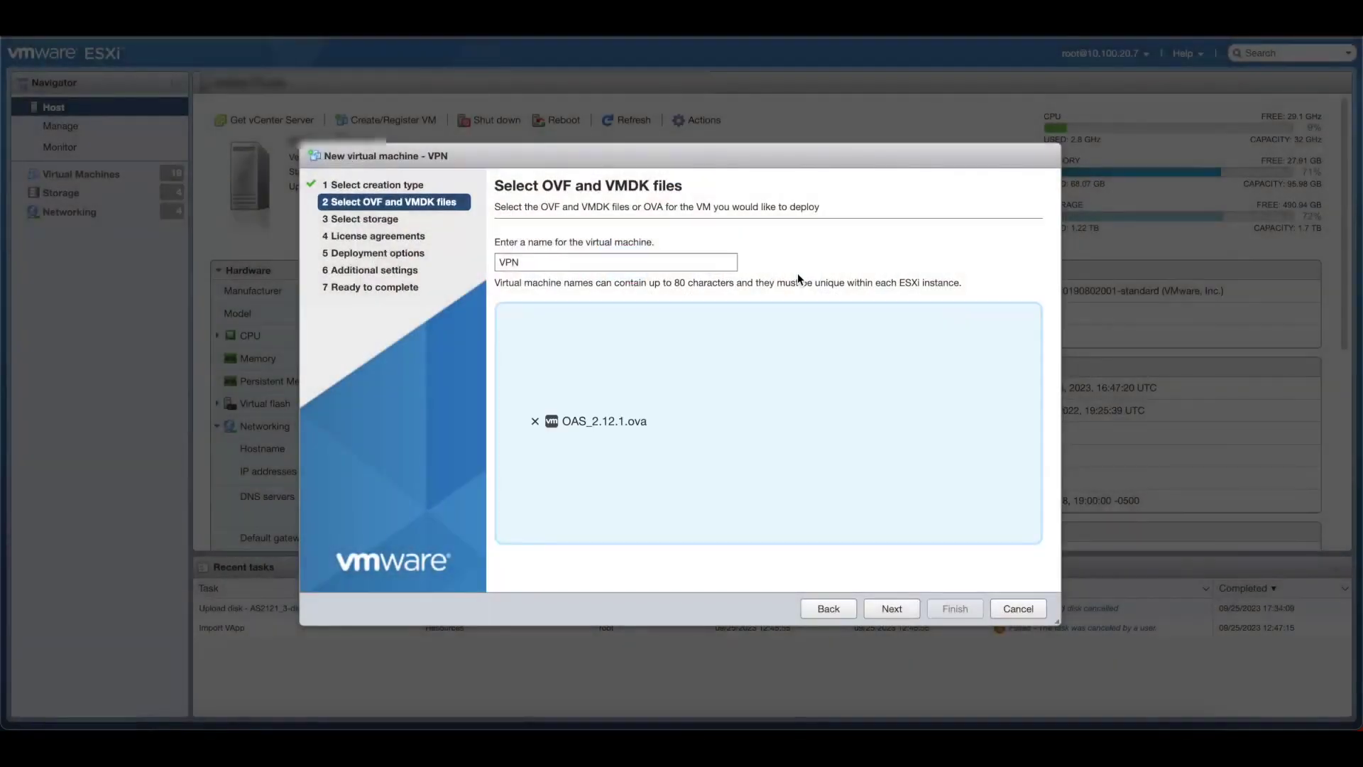
pyautogui.click(889, 611)
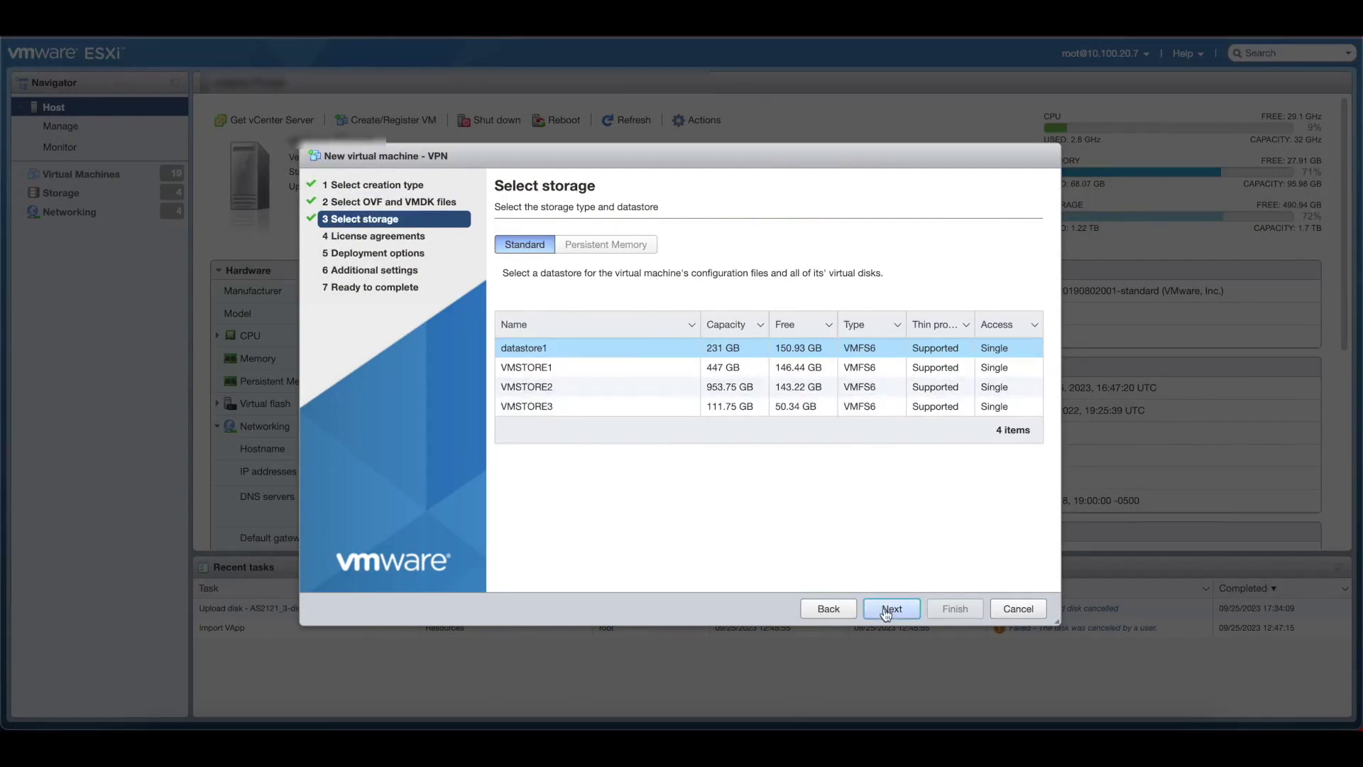
# Step: Keep datastore1, map the VM network to SERVERS instead of DMZ, and finish the deployment
pyautogui.click(886, 611)
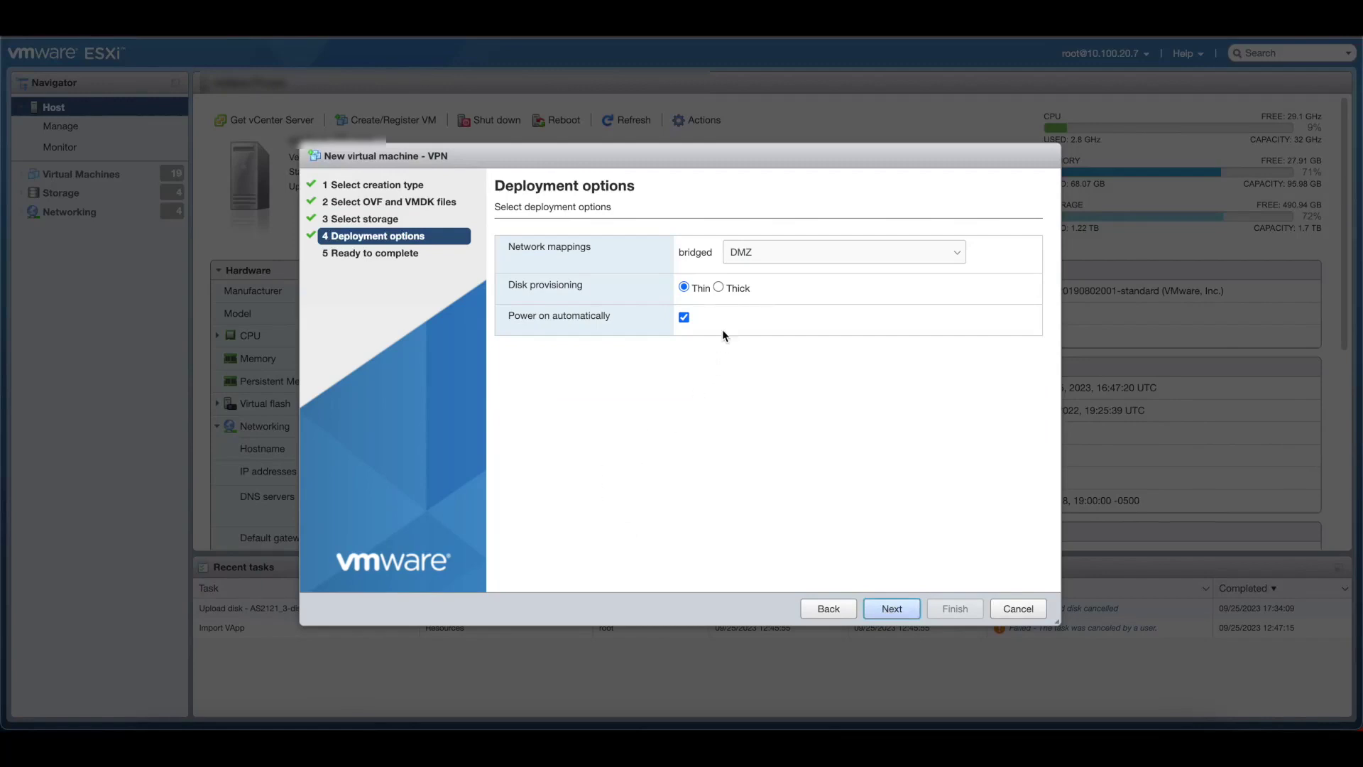
pyautogui.click(746, 256)
pyautogui.click(767, 284)
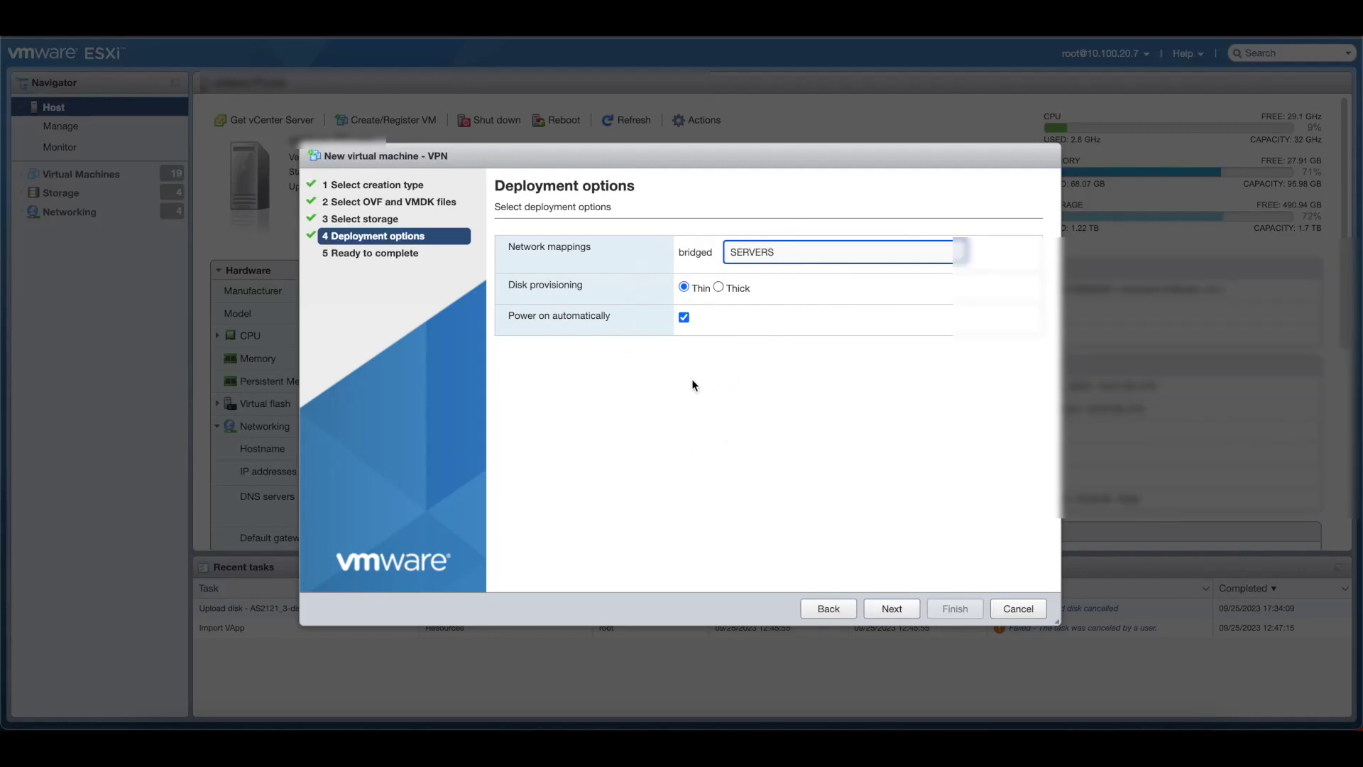
pyautogui.click(881, 607)
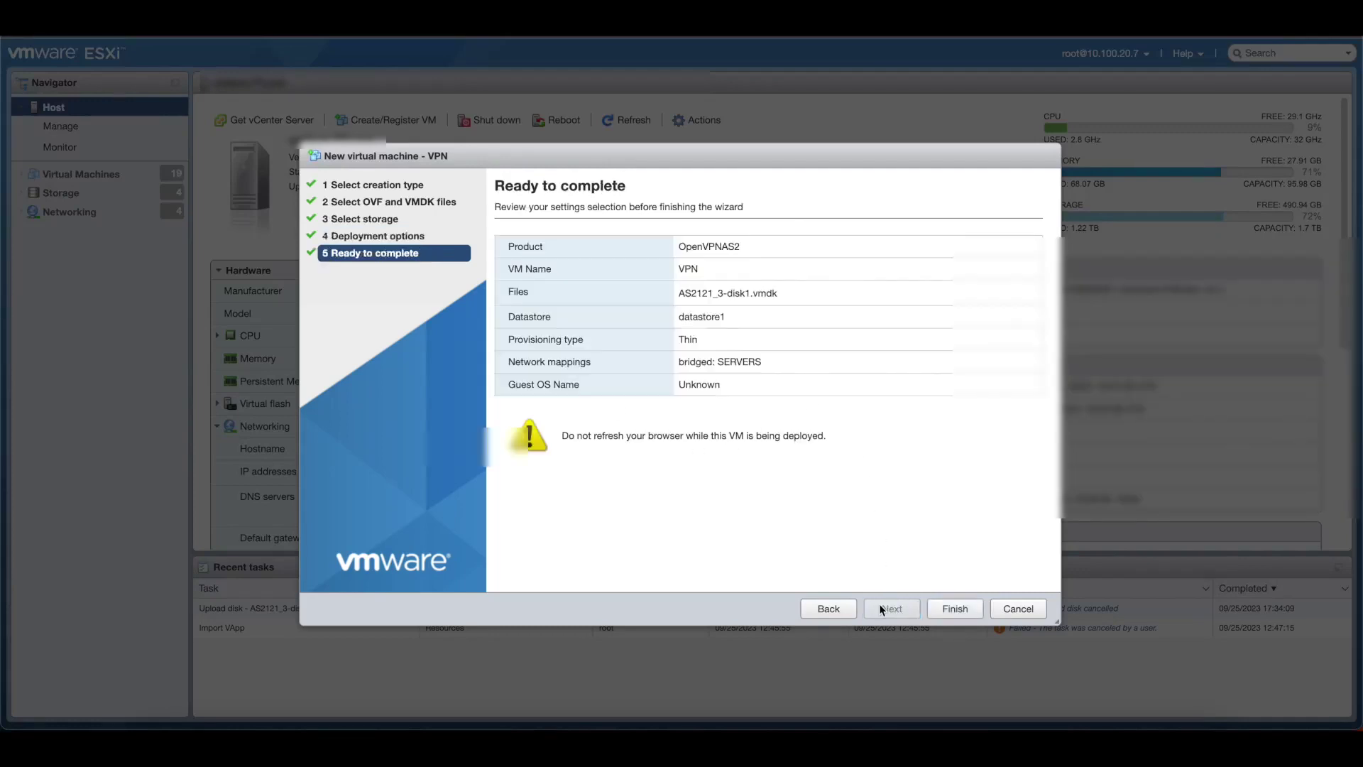
pyautogui.click(953, 608)
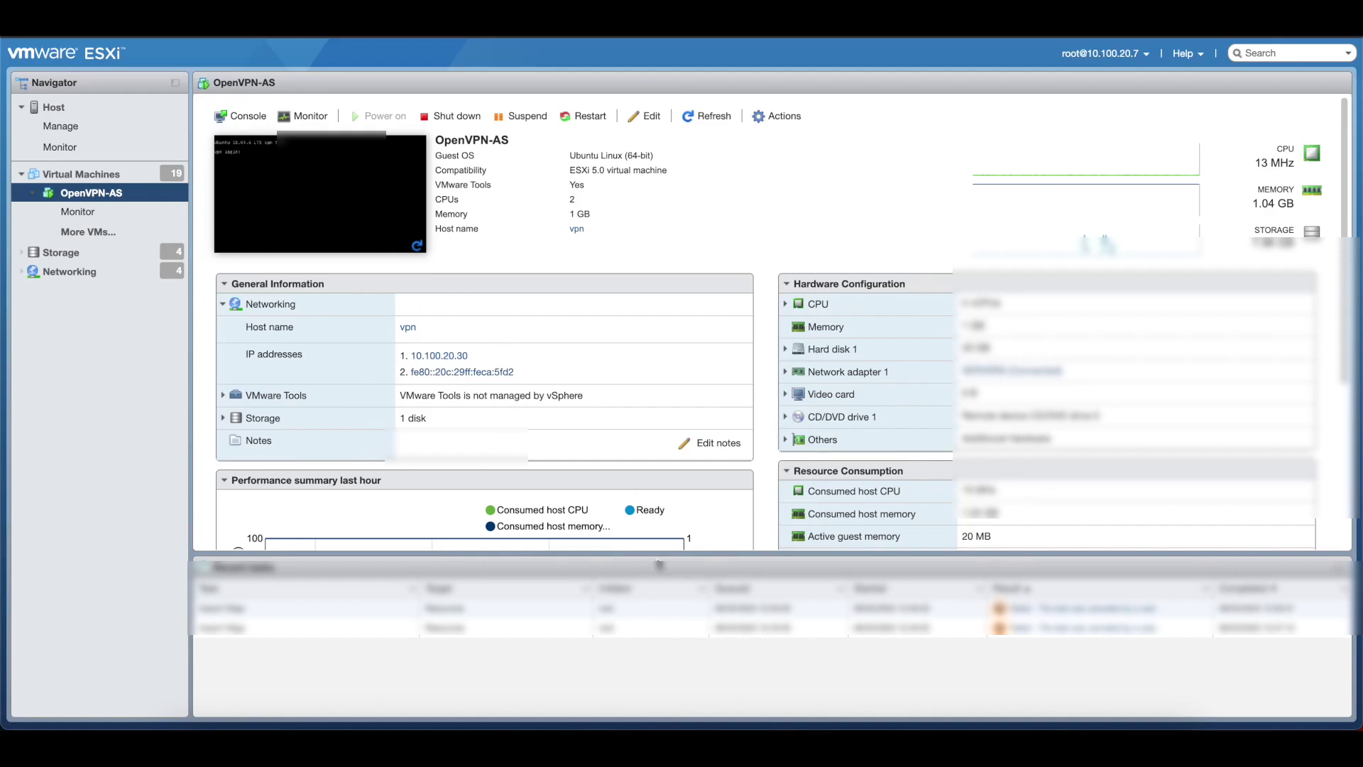
# Step: Open the OpenVPN-AS virtual machine's console from its thumbnail
pyautogui.click(349, 198)
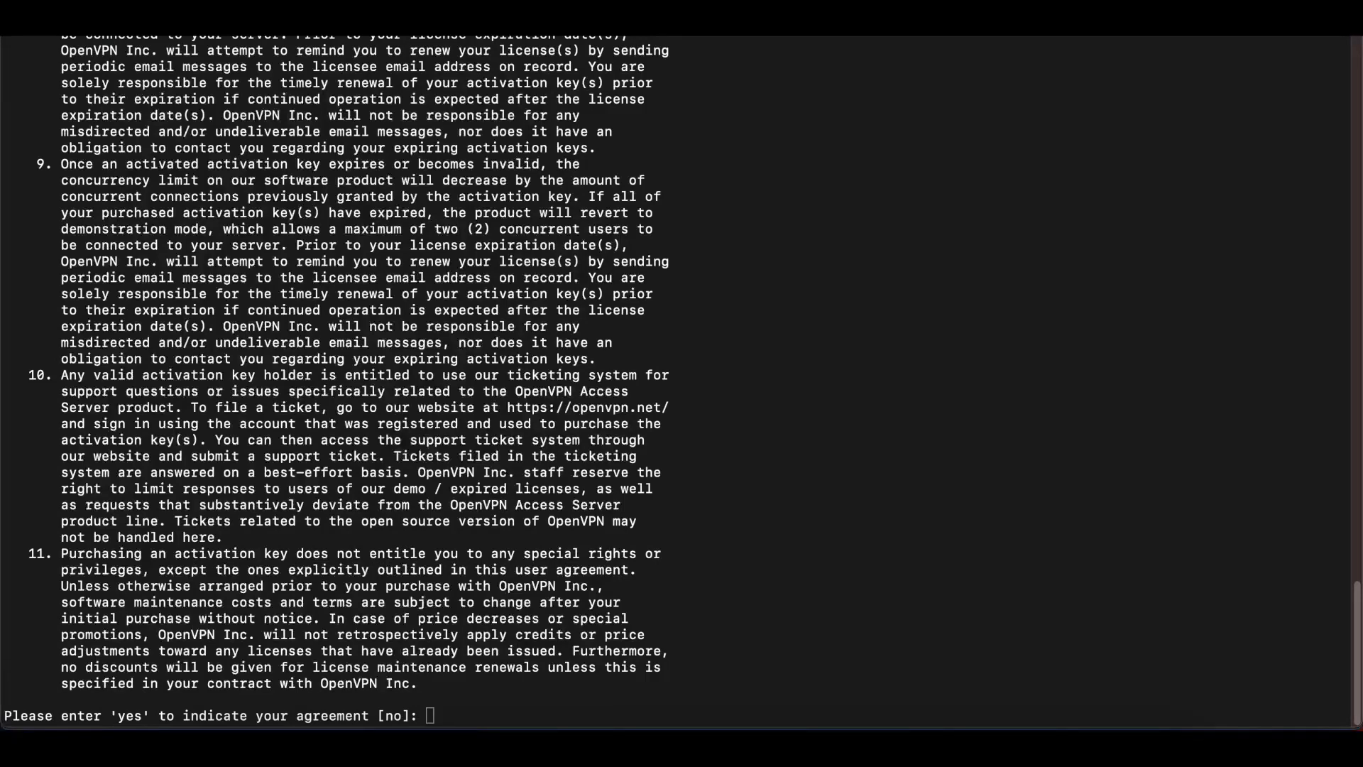
# Step: Answer 'yes' to accept the OpenVPN Access Server licence agreement
pyautogui.click(1079, 423)
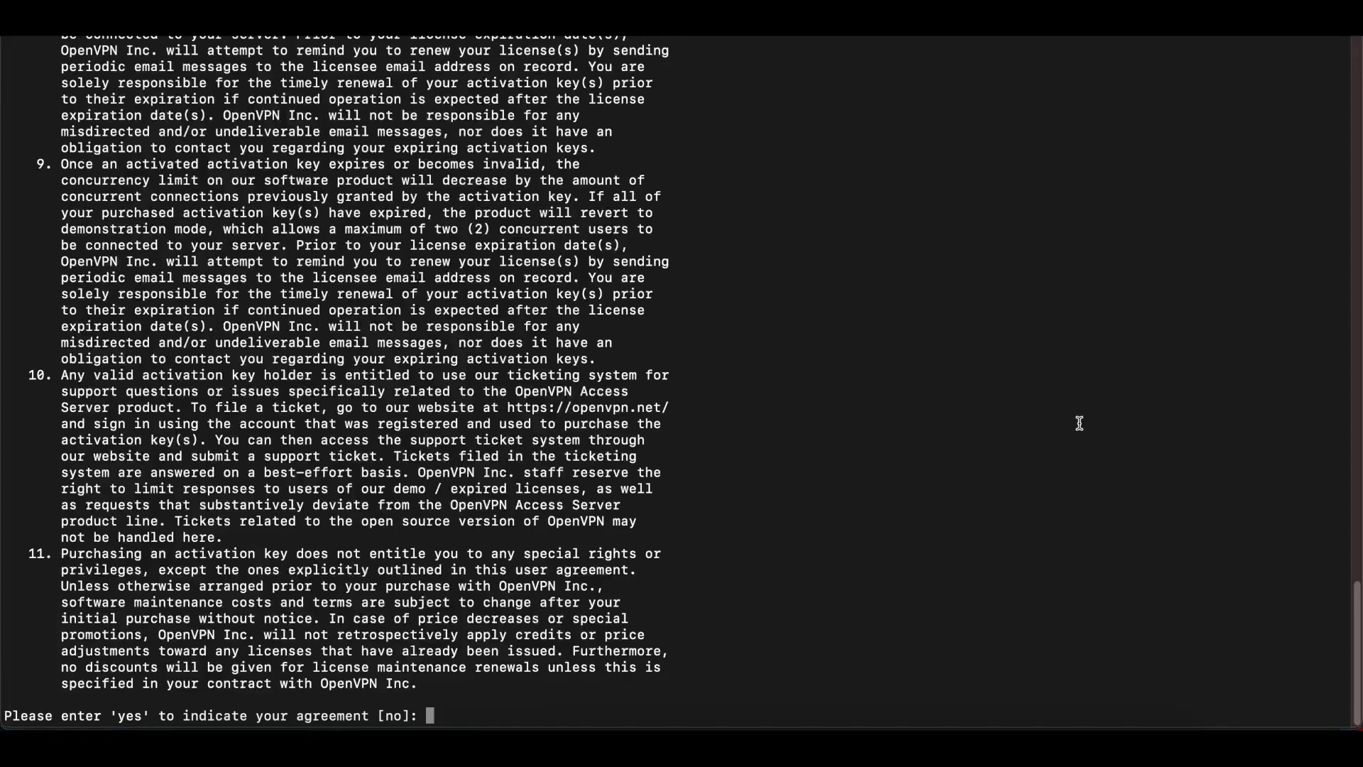
pyautogui.write('yes')
pyautogui.press('Return')
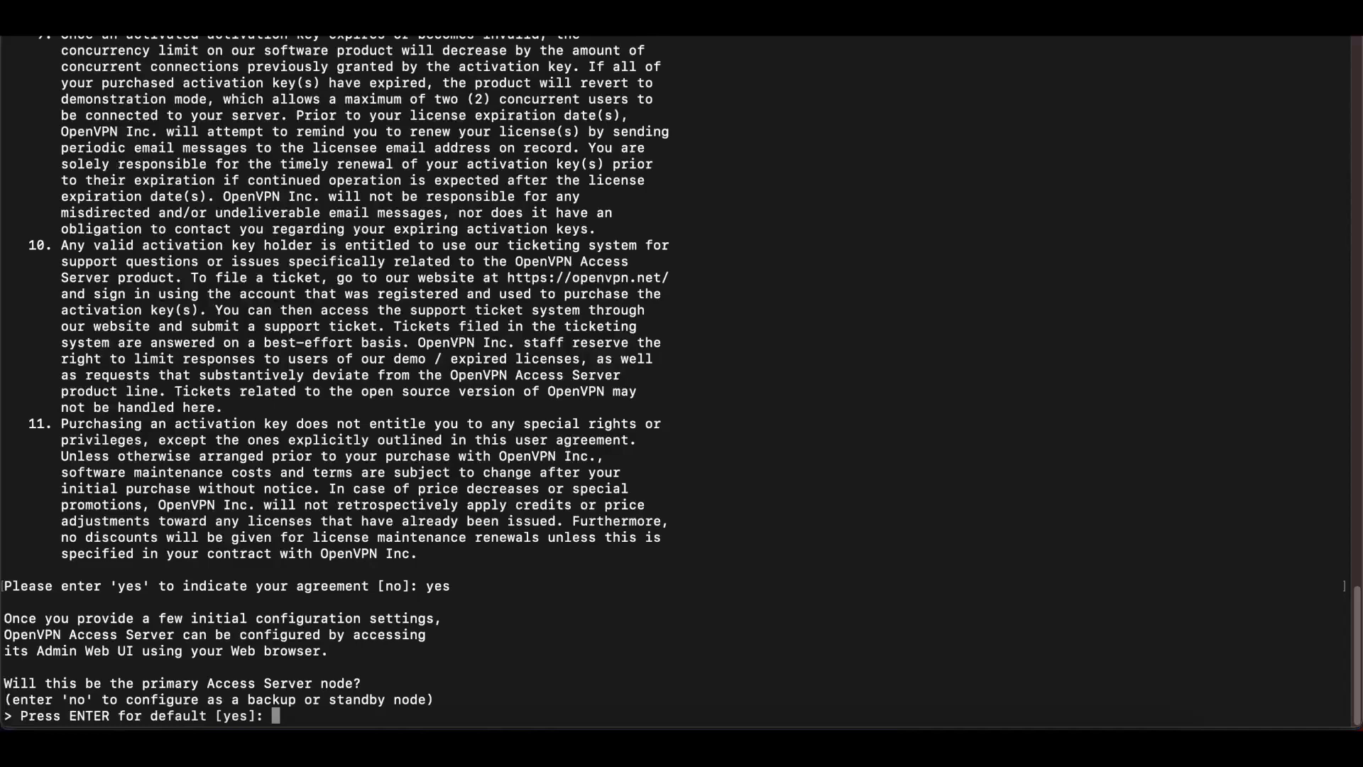
# Step: Answer 'yes' for primary node and keep default option 1 (all interfaces) for the Admin Web UI
pyautogui.write('yes')
pyautogui.press('Return')
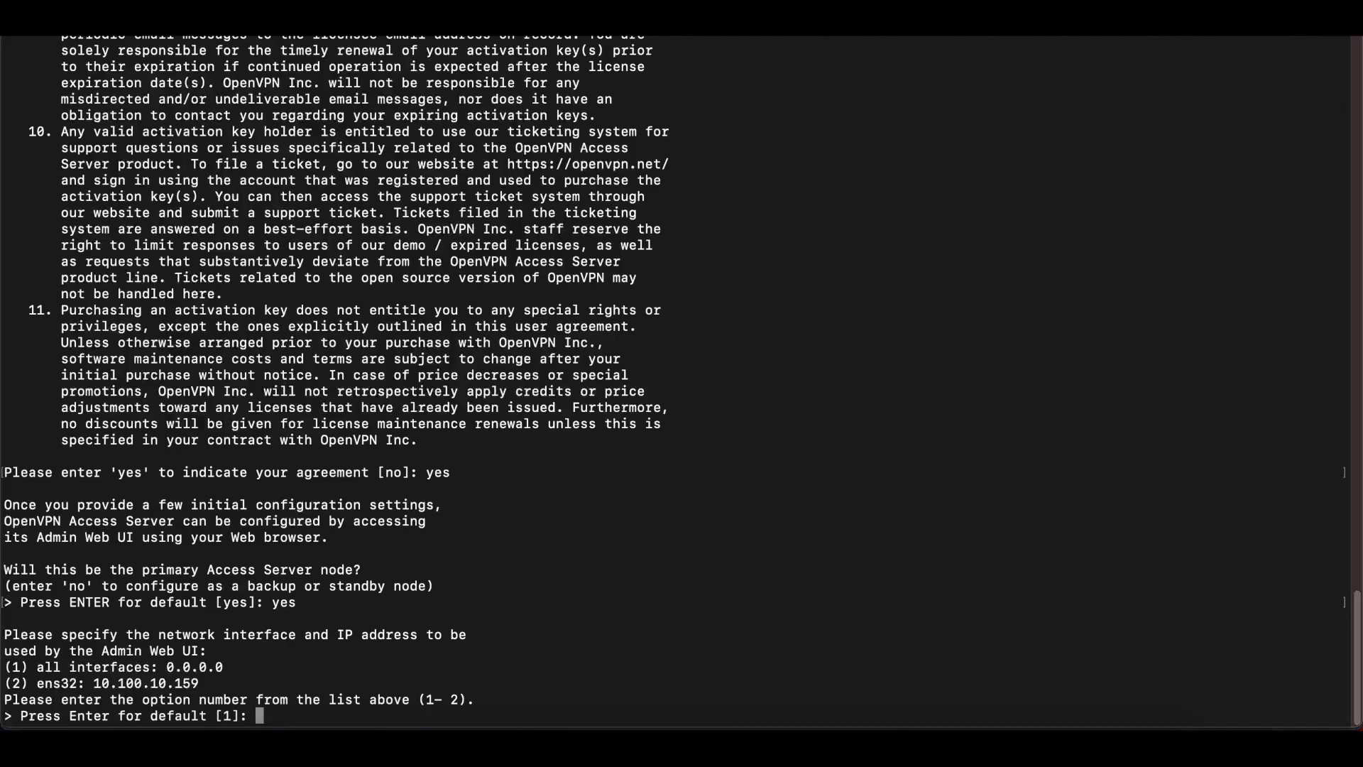
pyautogui.press('Return')
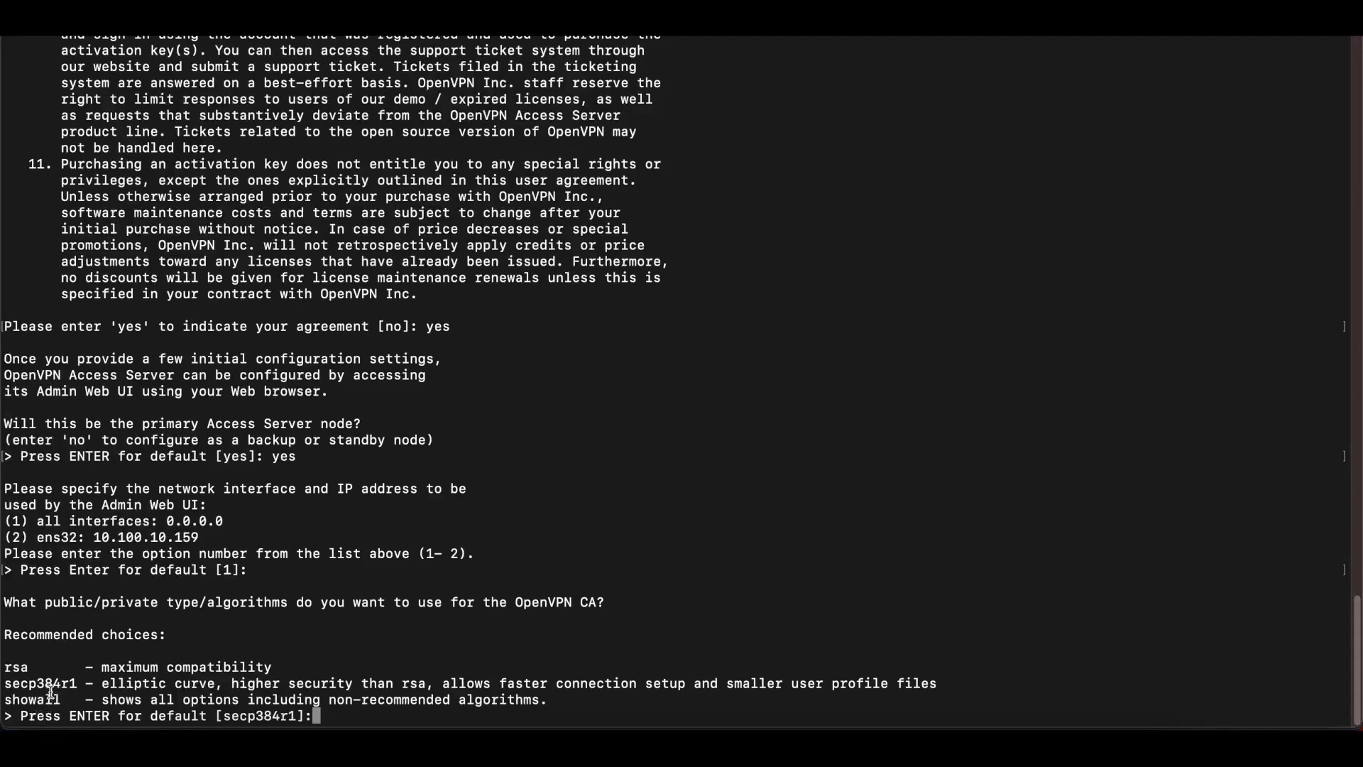
# Step: Accept secp384r1 for the CA and web certificate, and keep ports 943 and 443
pyautogui.moveTo(77, 683); pyautogui.dragTo(1, 683)
pyautogui.click(370, 673)
pyautogui.press('Return')
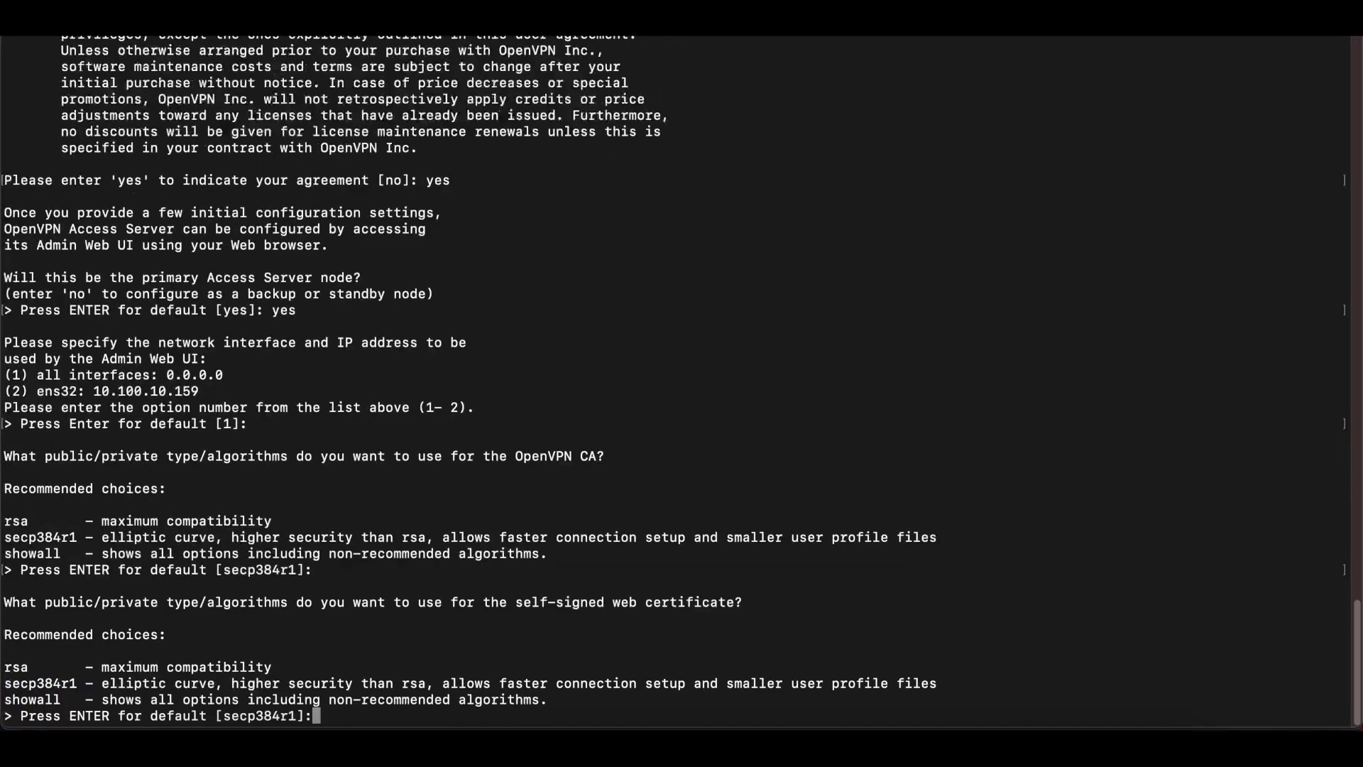
pyautogui.press('Return')
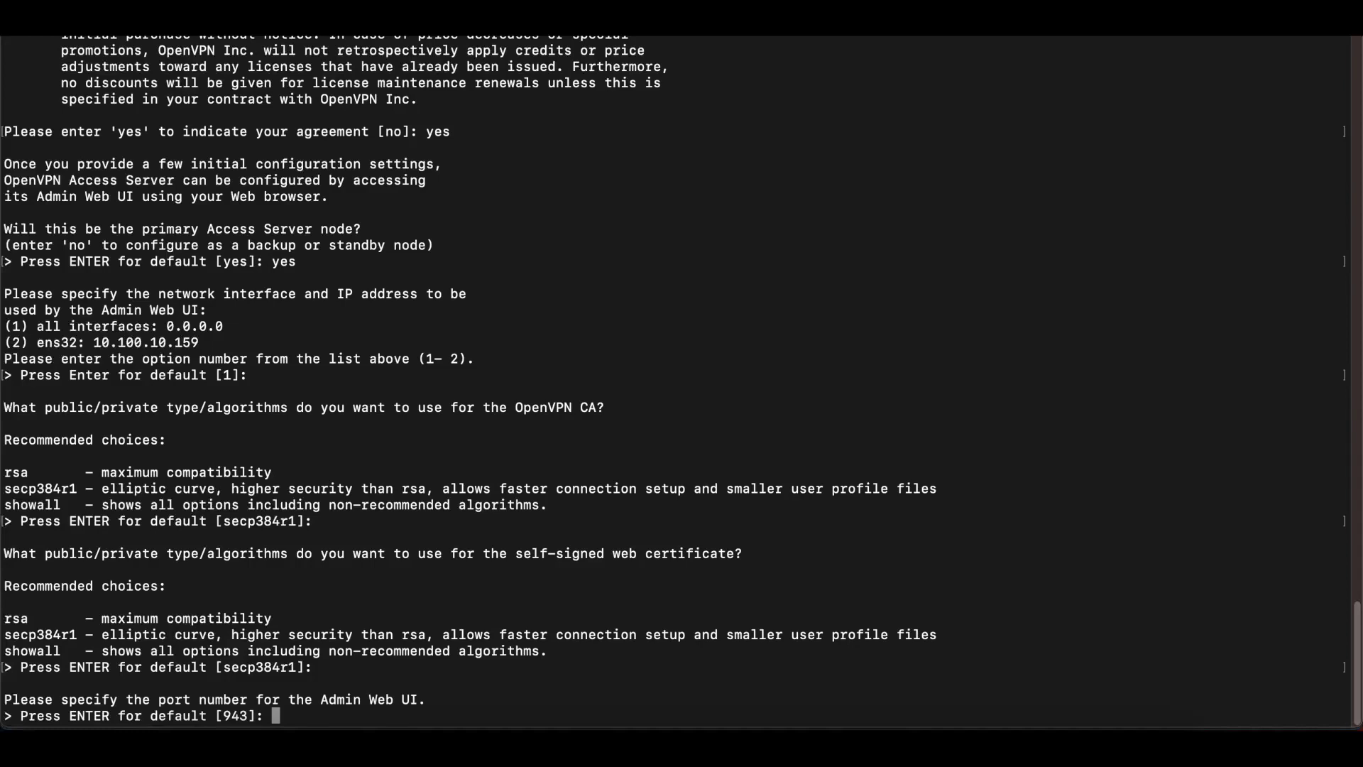
pyautogui.press('Return')
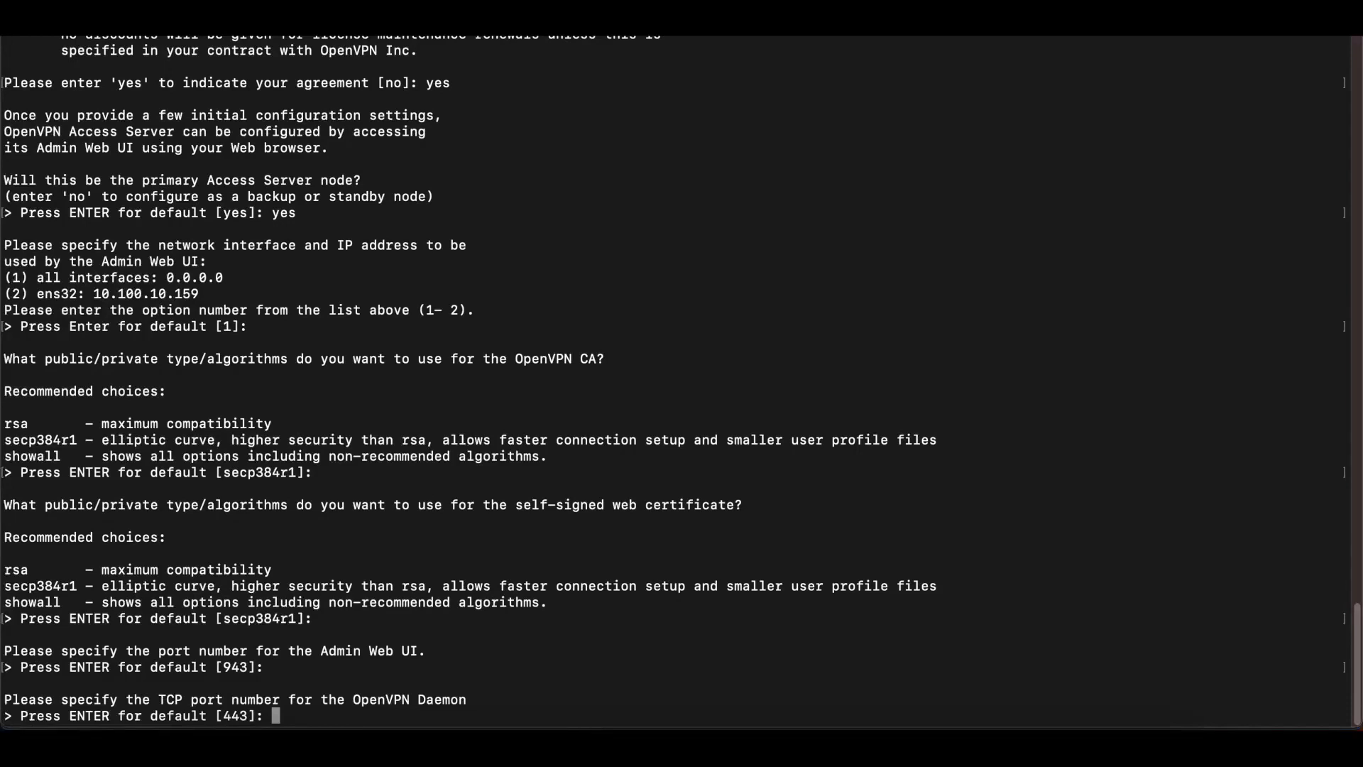
pyautogui.press('Return')
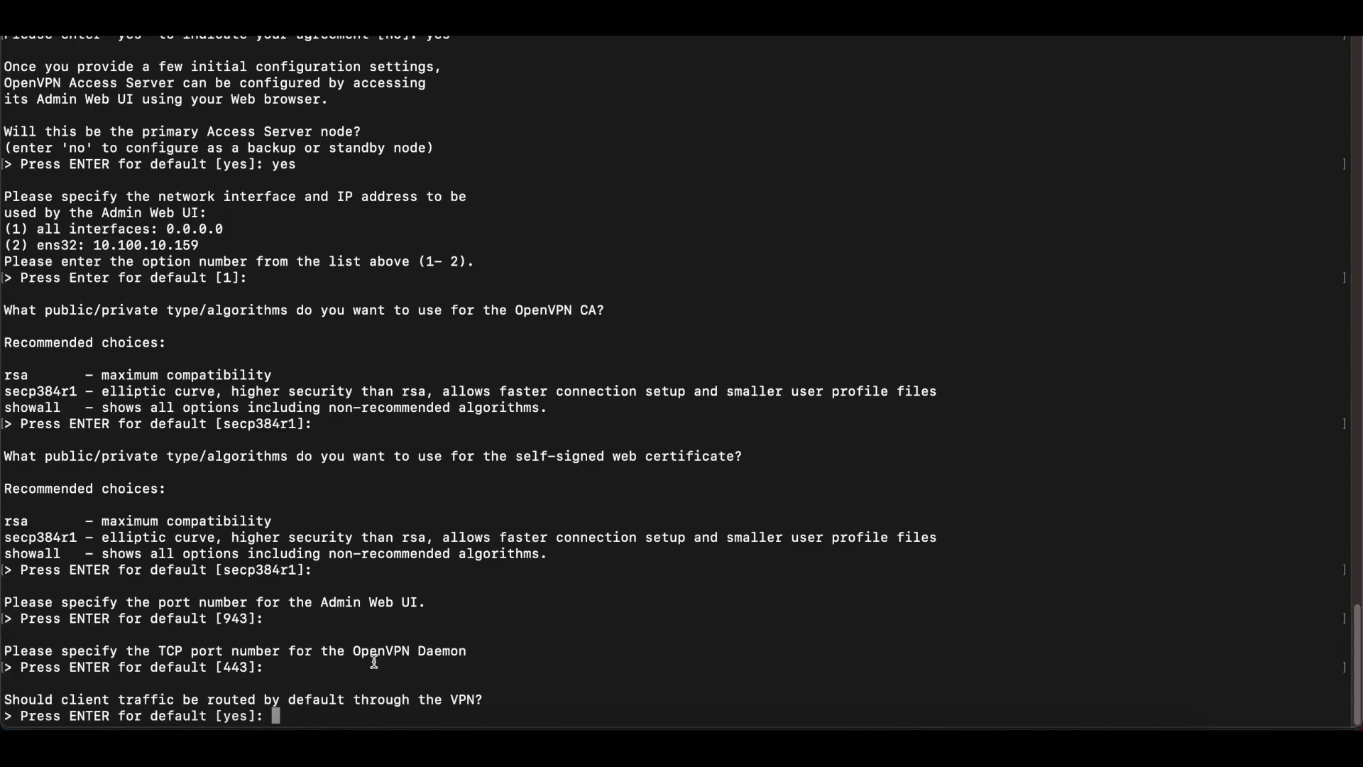
# Step: Accept the default client routing, DNS and subnet answers, then answer 'no' to logging in as openvpn
pyautogui.press('Return')
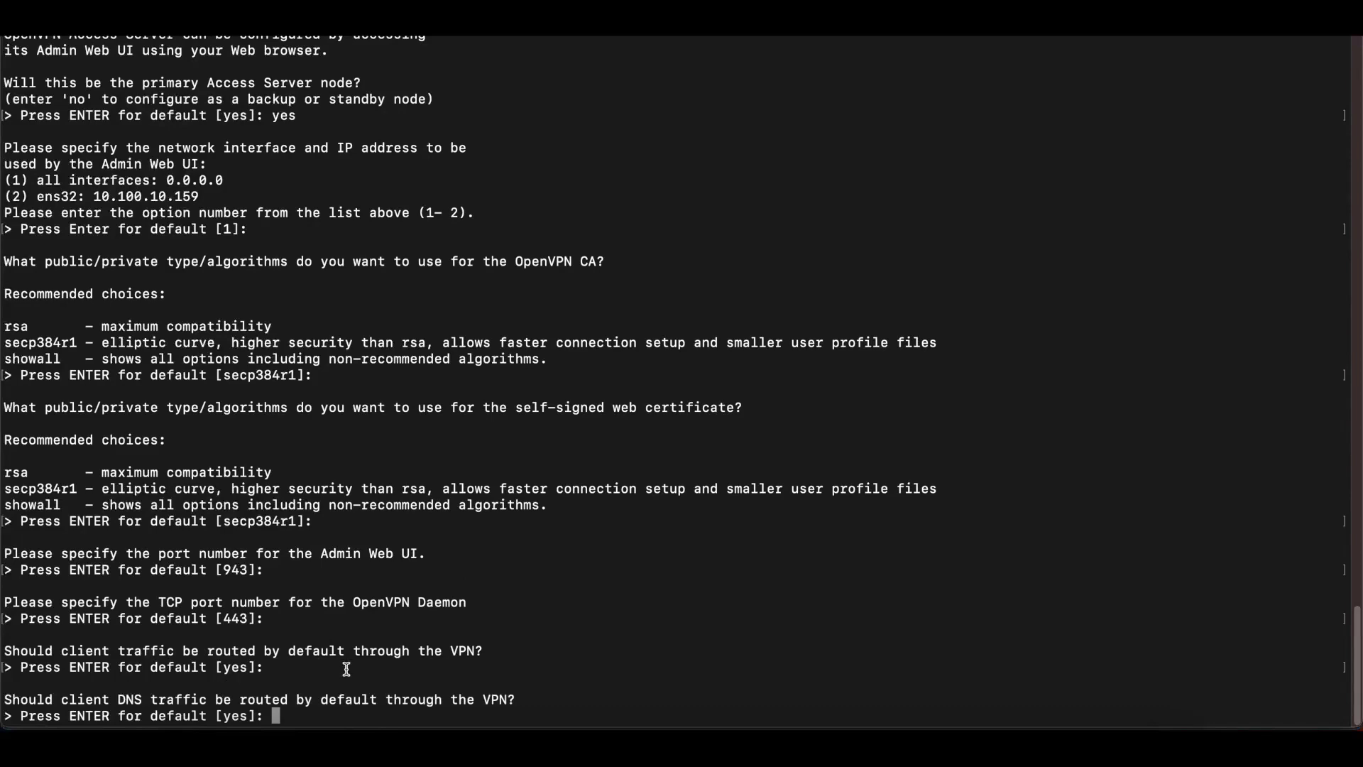
pyautogui.press('Return')
pyautogui.press('Return')
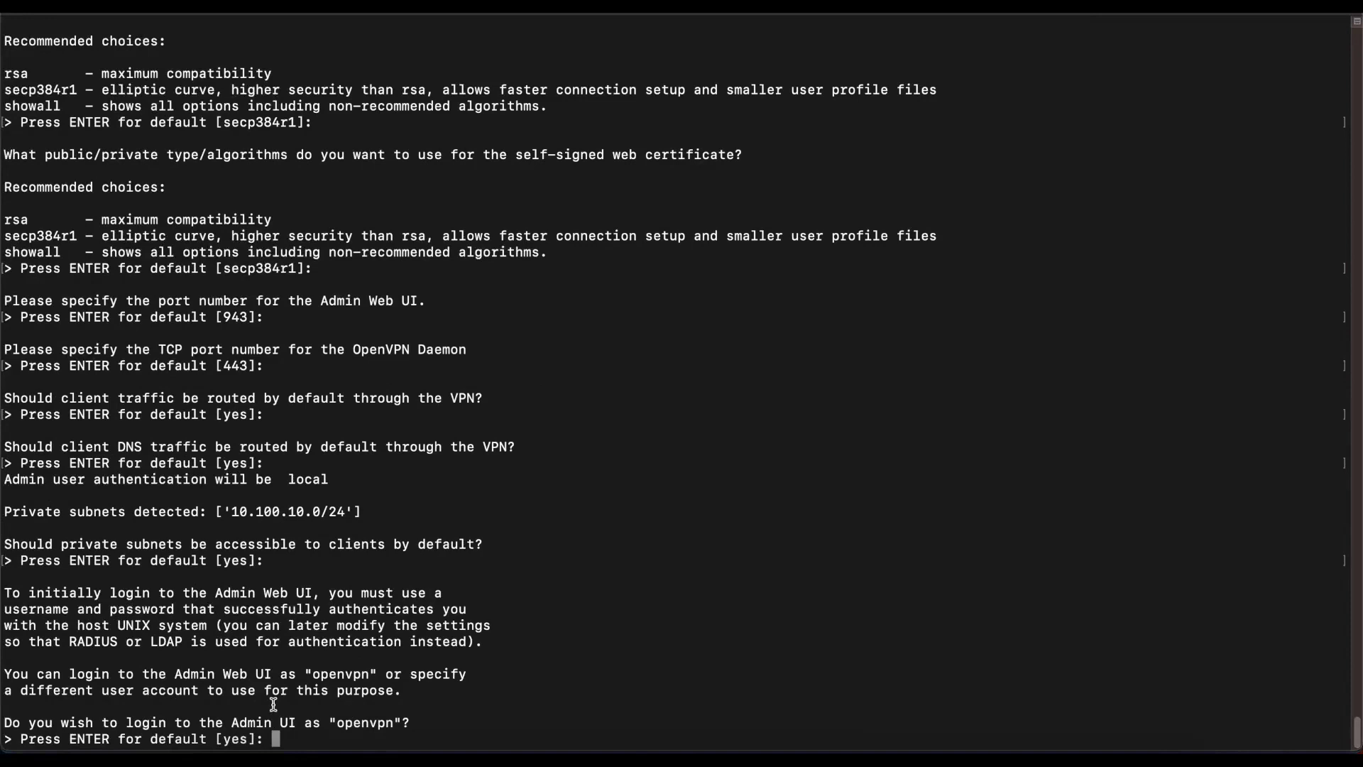
pyautogui.write('no')
pyautogui.press('Return')
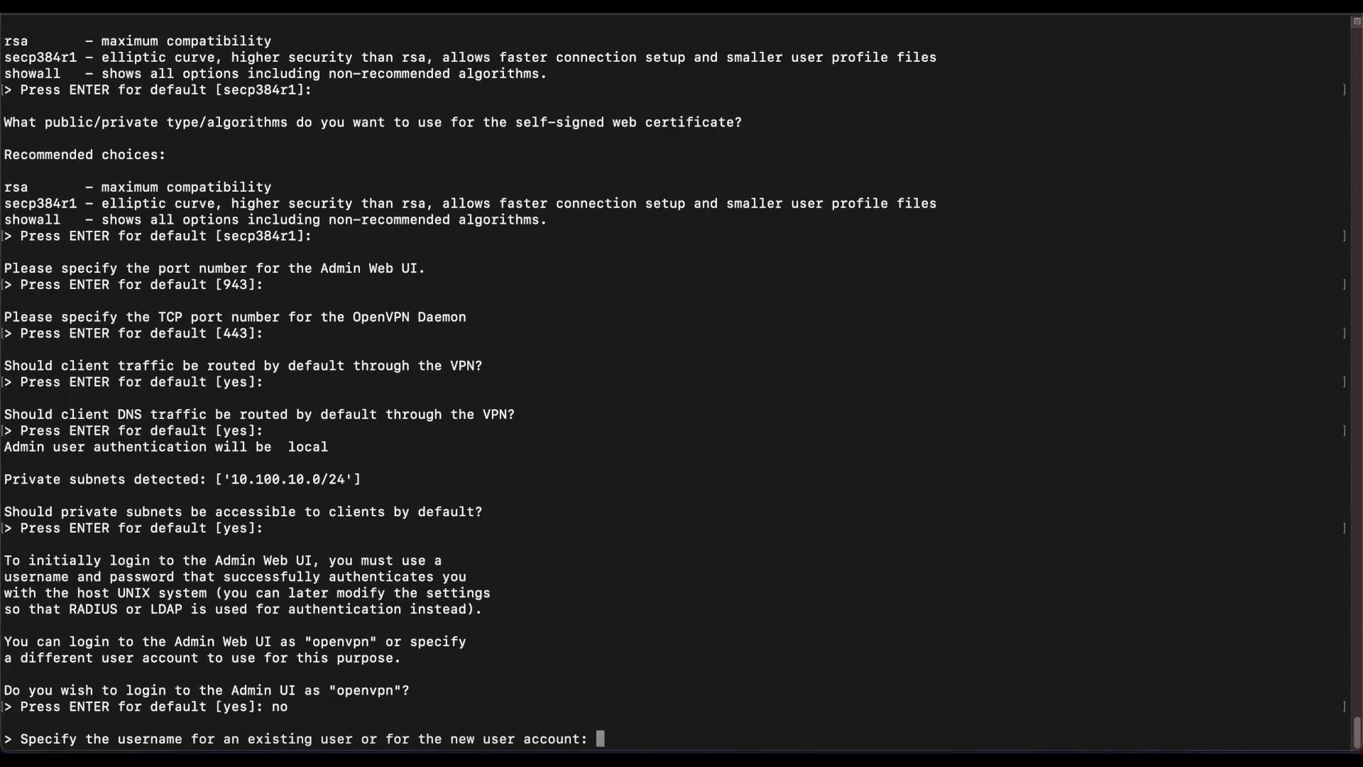
# Step: Create the new admin username and password, leaving the activation key blank to complete setup
pyautogui.write('geek2gether')
pyautogui.press('Return')
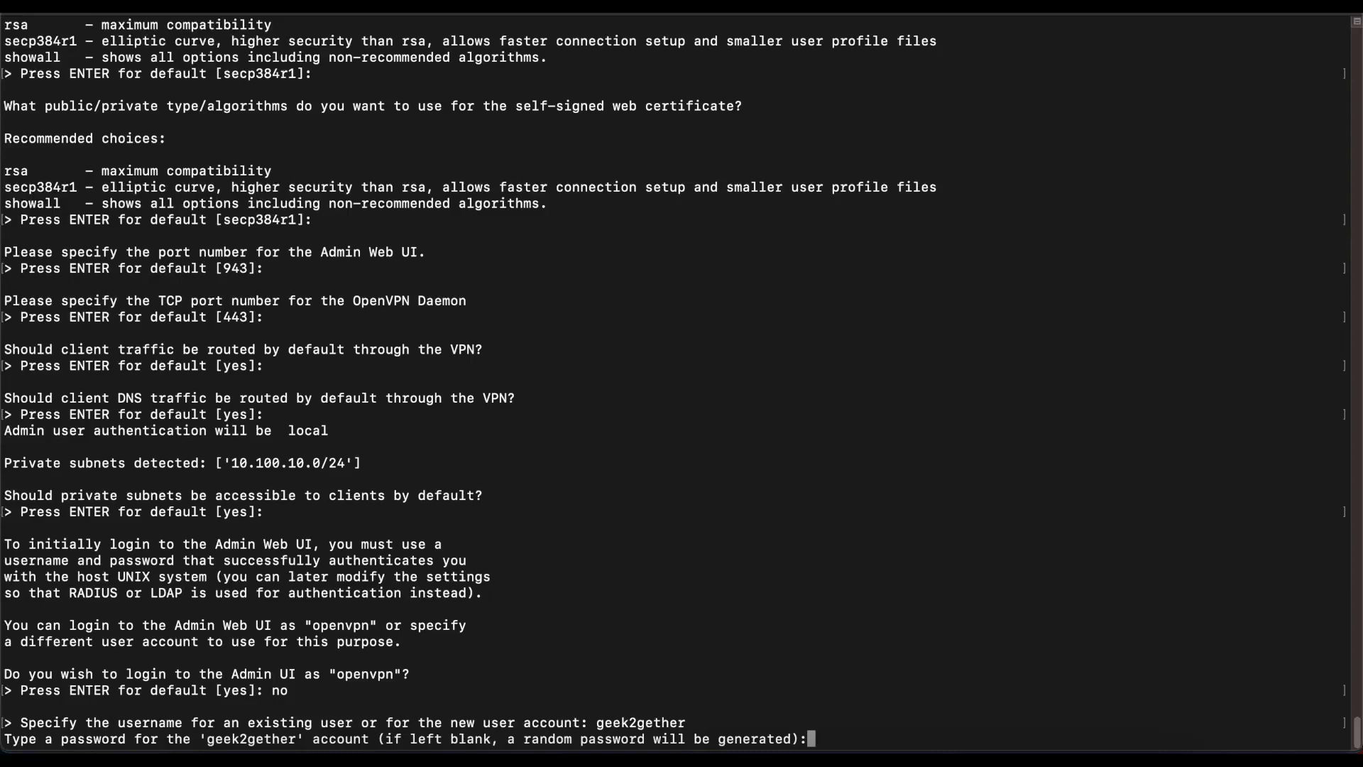
pyautogui.press('Return')
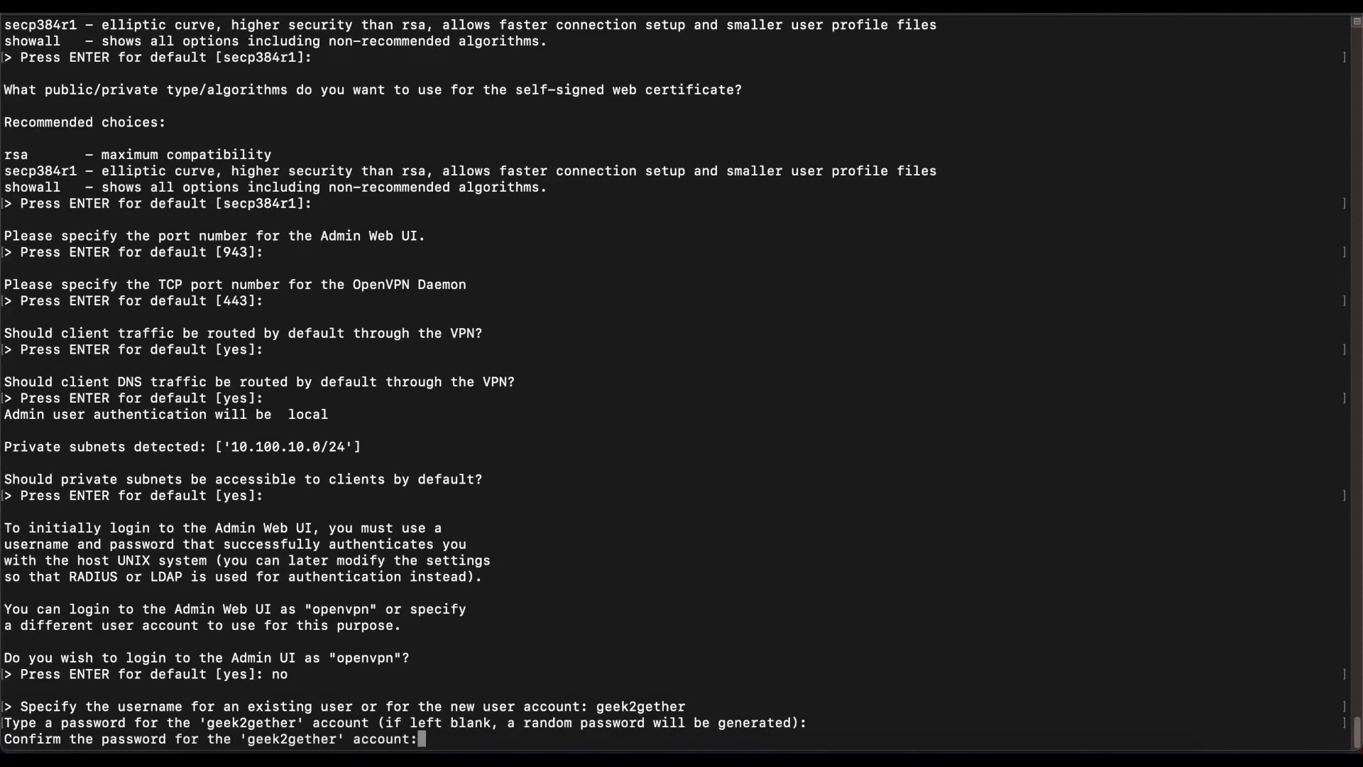
pyautogui.press('Return')
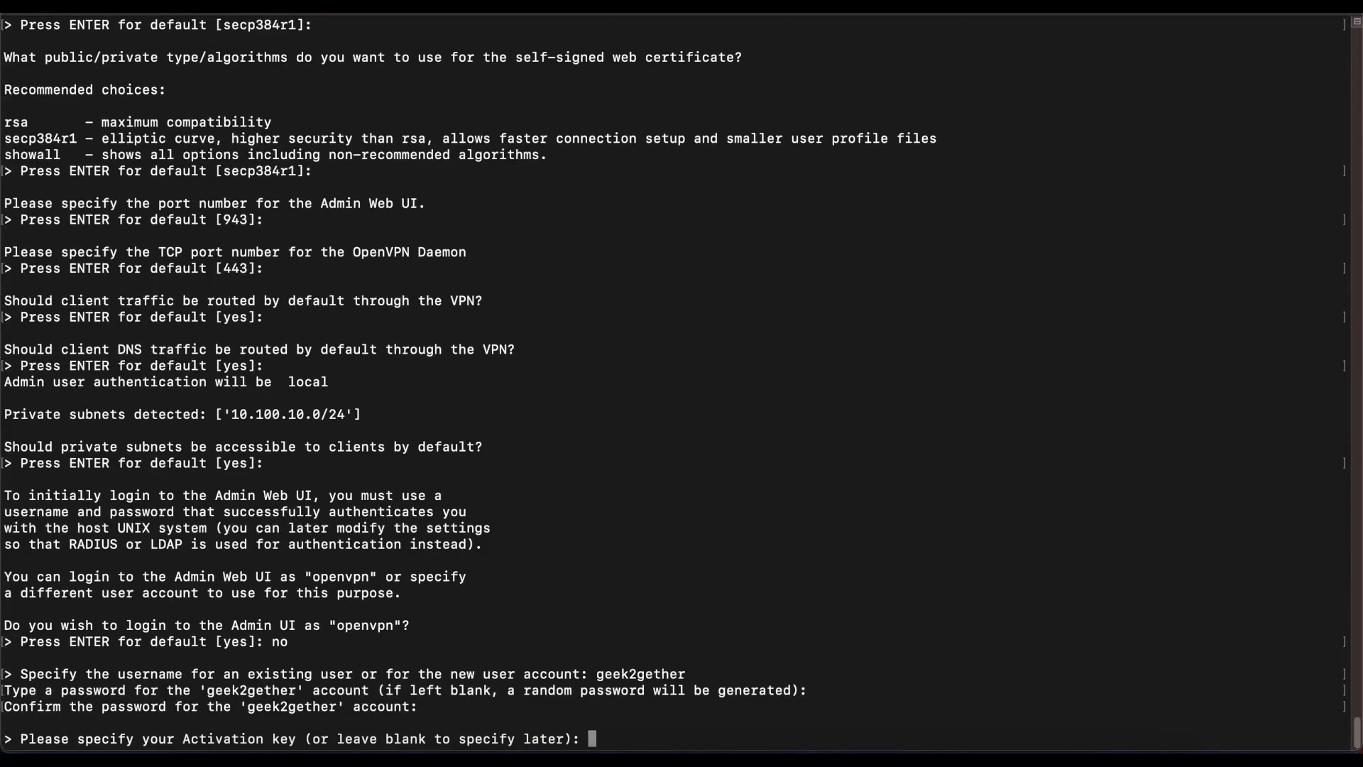
pyautogui.press('Return')
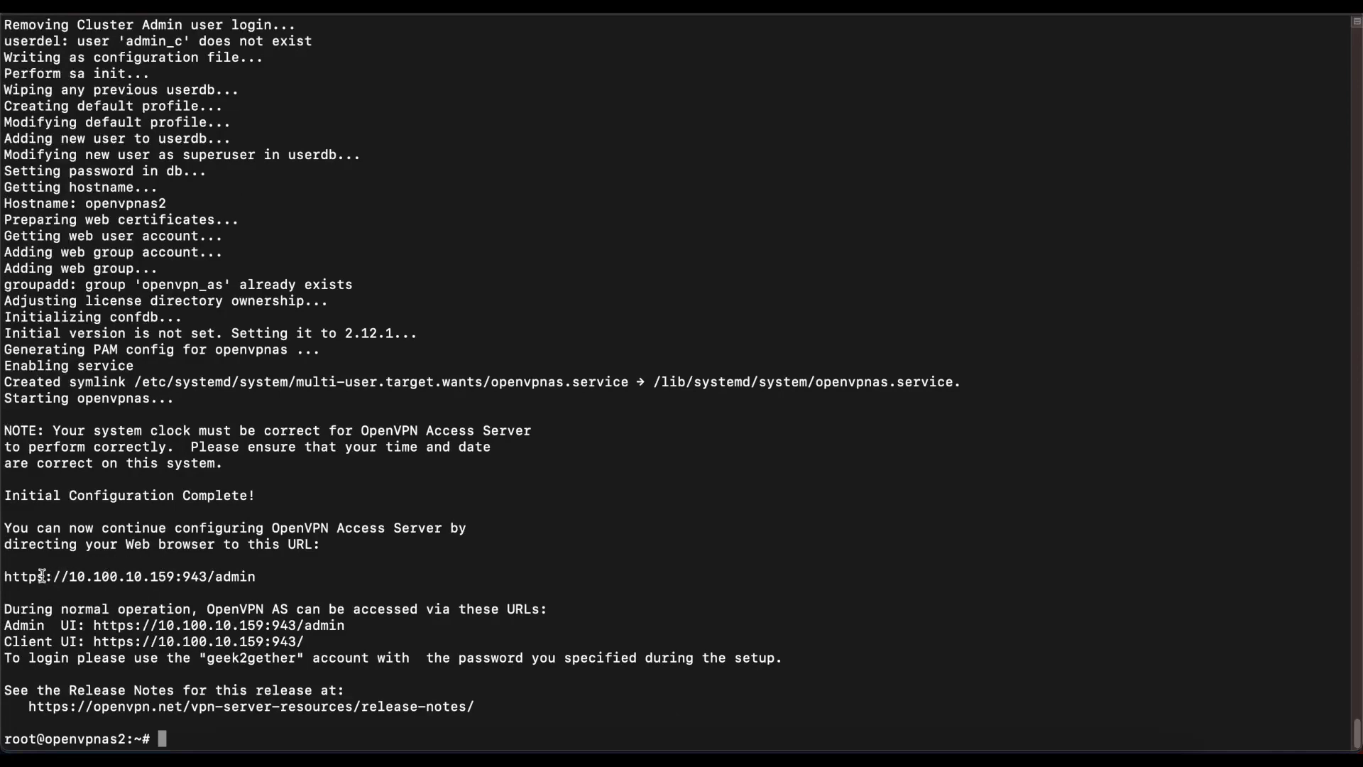
# Step: Copy the admin URL and load 10.100.10.159:943 in a new Chrome tab
pyautogui.moveTo(252, 577); pyautogui.dragTo(4, 576)
pyautogui.press('super+c')
pyautogui.click(317, 659)
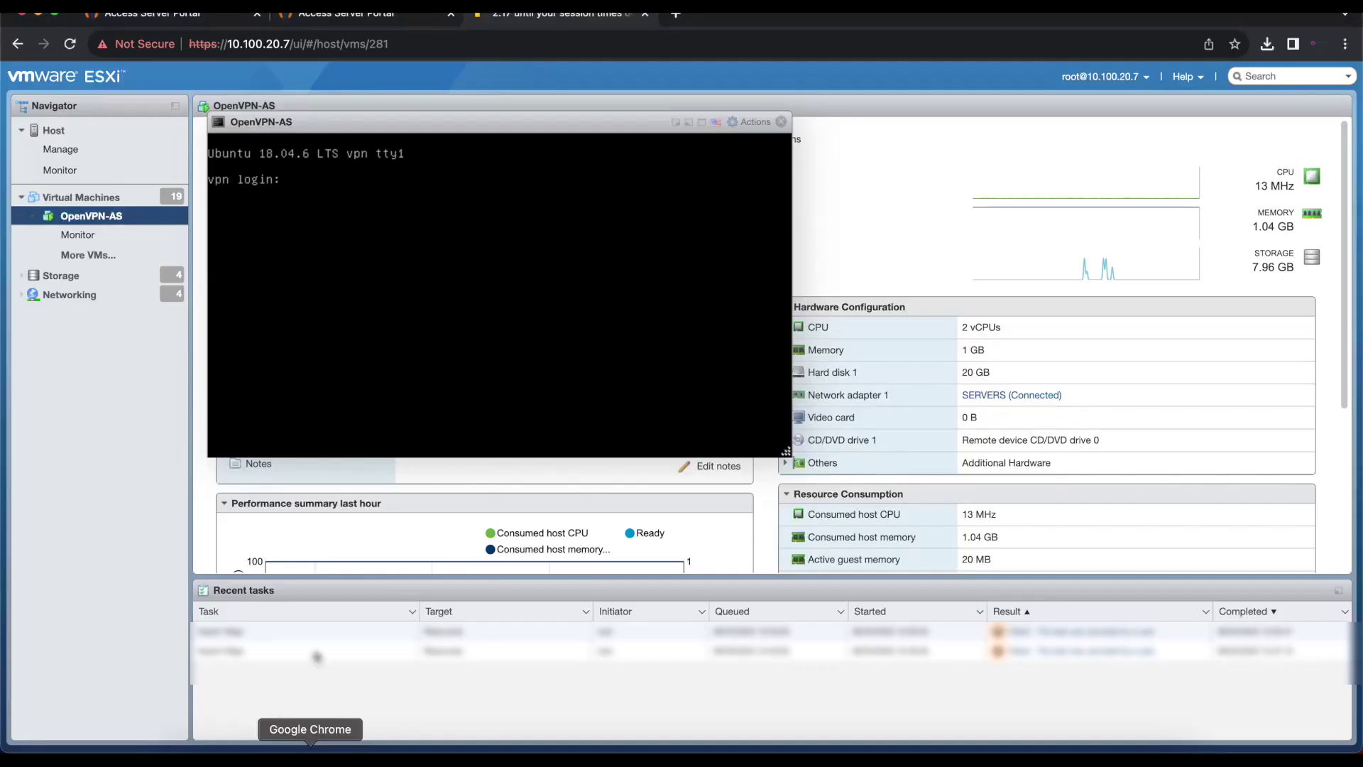
pyautogui.click(678, 15)
pyautogui.press('super+v')
pyautogui.press('Return')
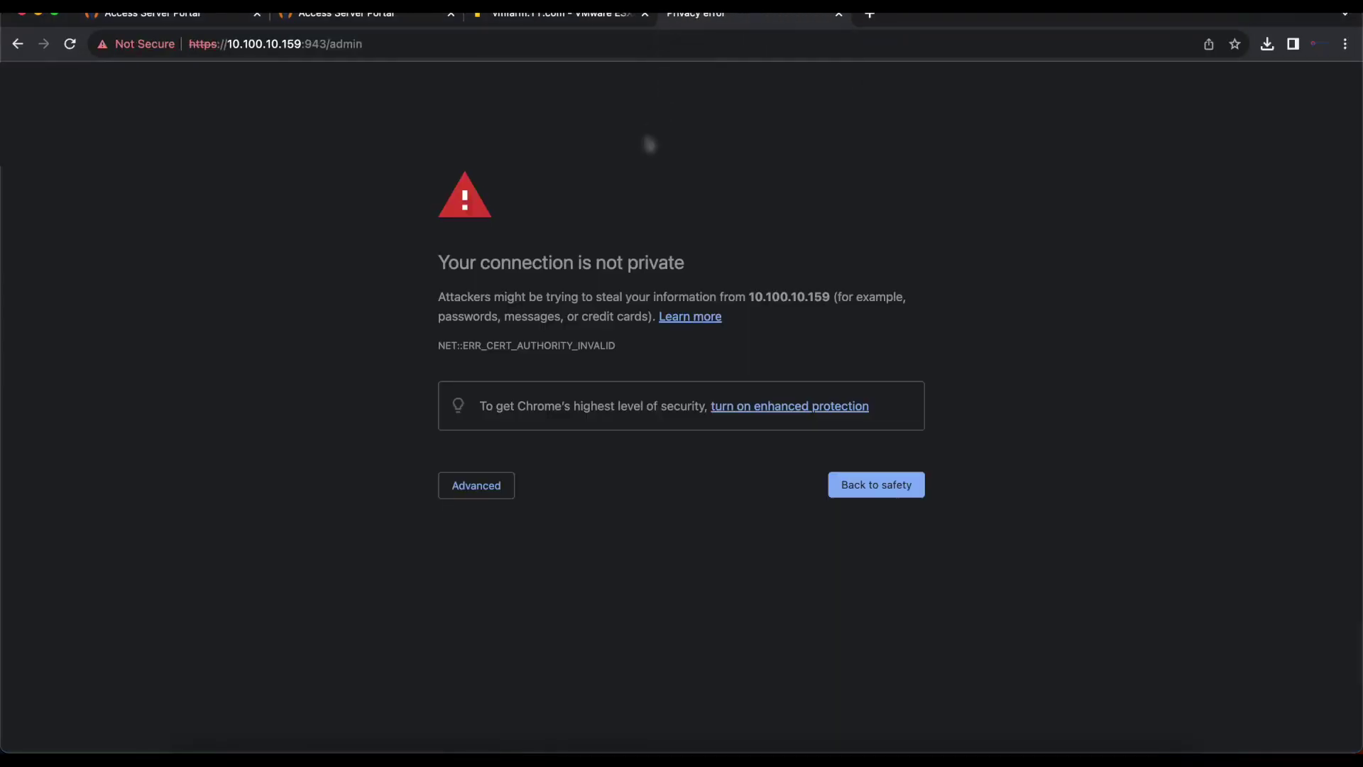
# Step: Proceed past the certificate warning and accept the licence agreement
pyautogui.click(469, 488)
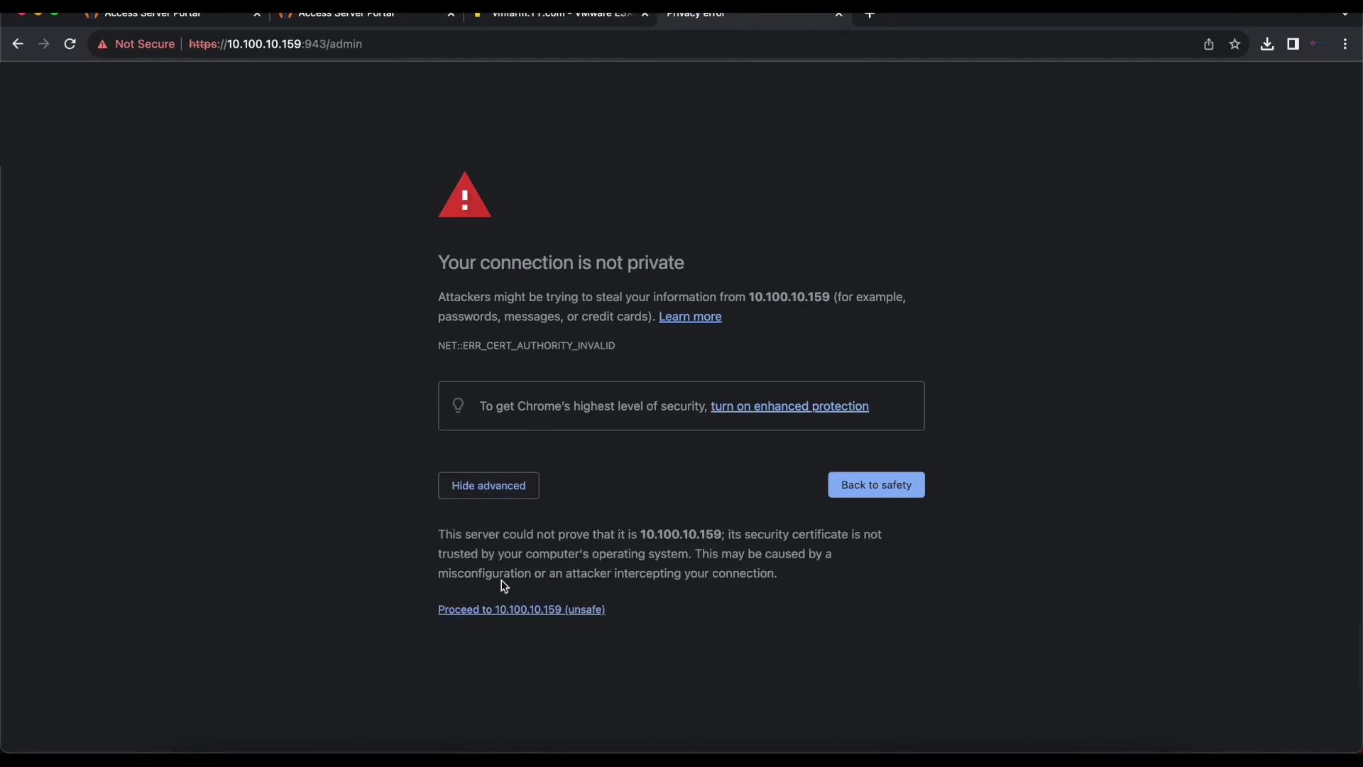
pyautogui.click(496, 609)
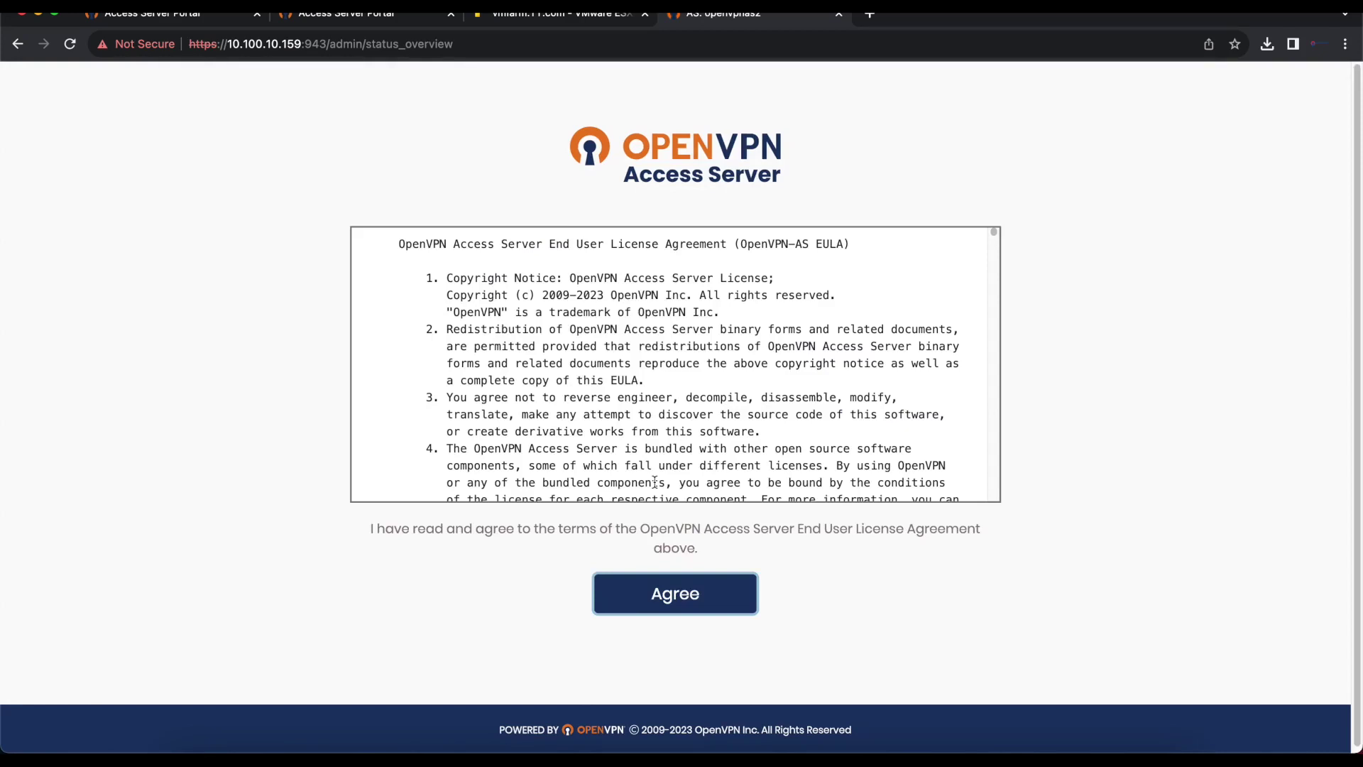
pyautogui.click(703, 593)
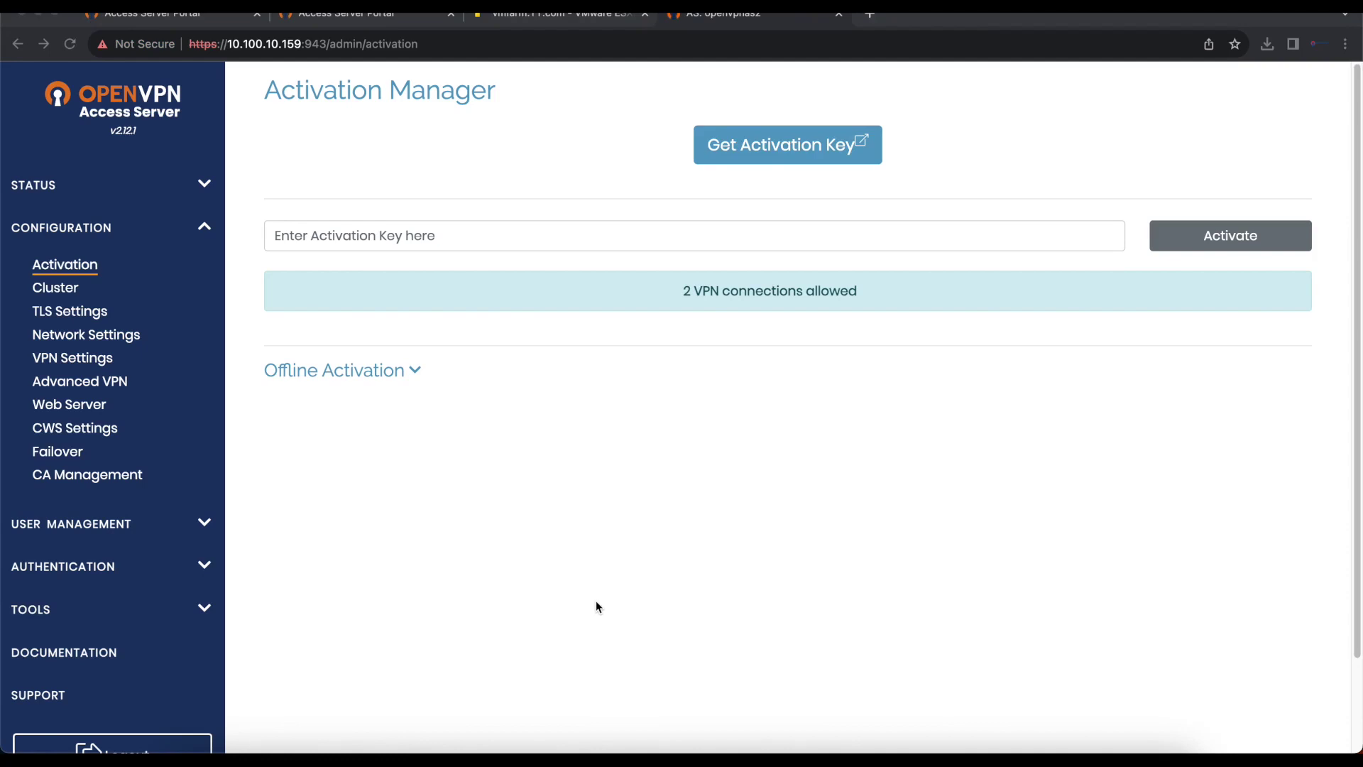
# Step: Clear the terminal screen with clear
pyautogui.click(451, 762)
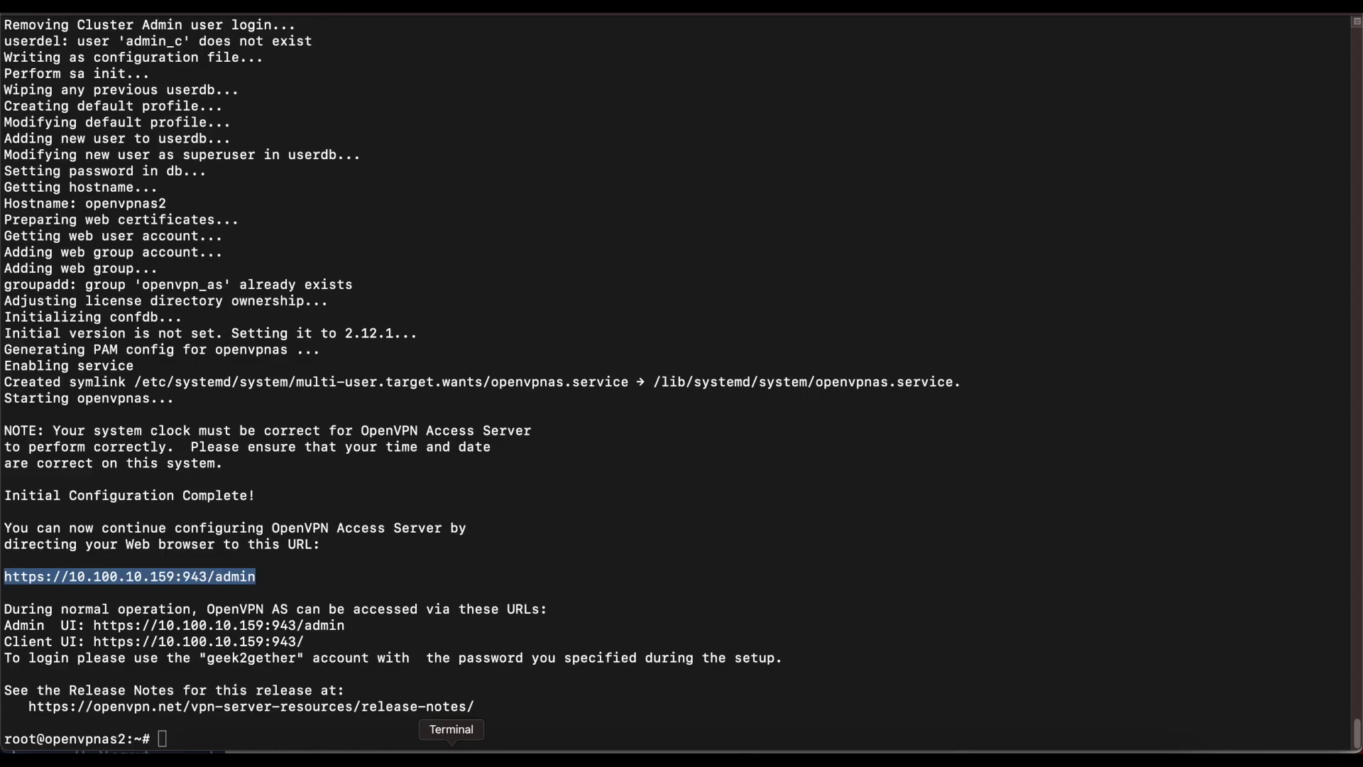
pyautogui.click(556, 491)
pyautogui.write('cle')
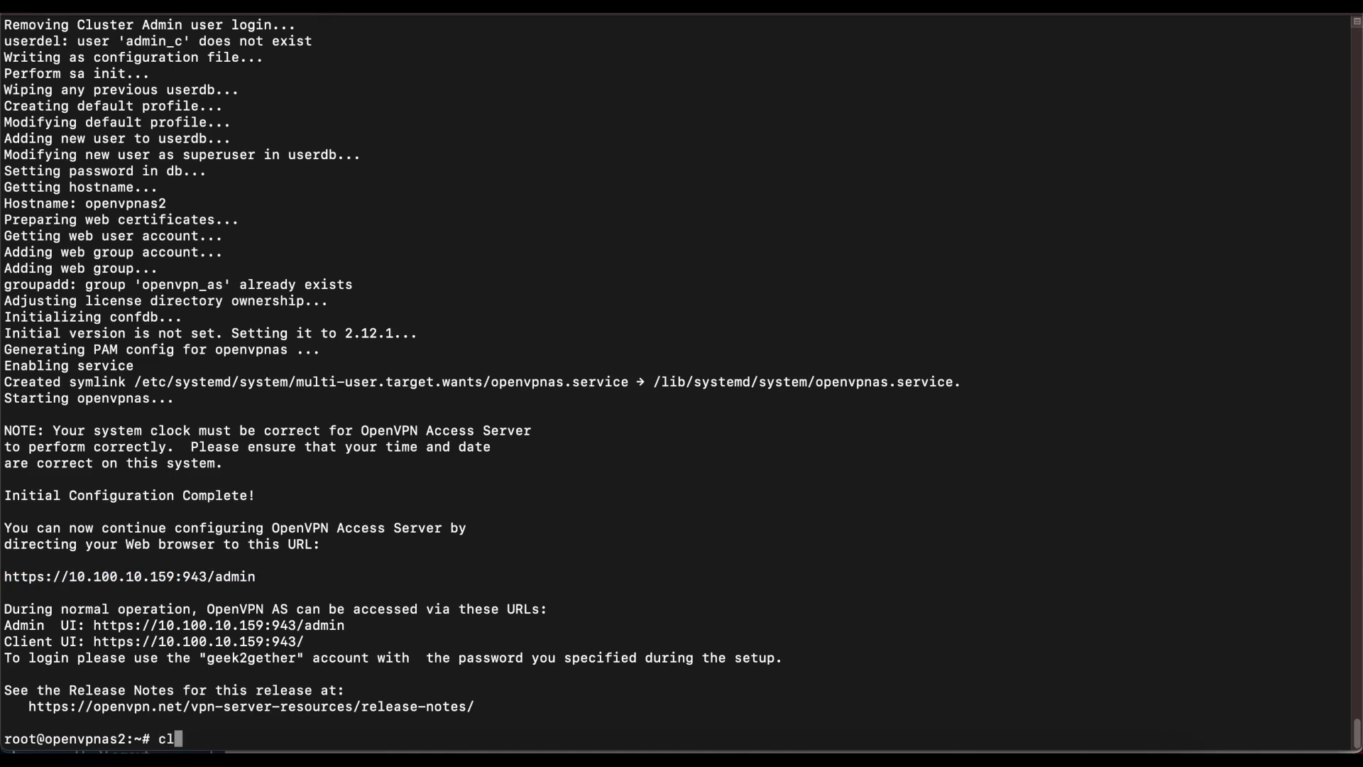
pyautogui.write('ar')
pyautogui.press('Return')
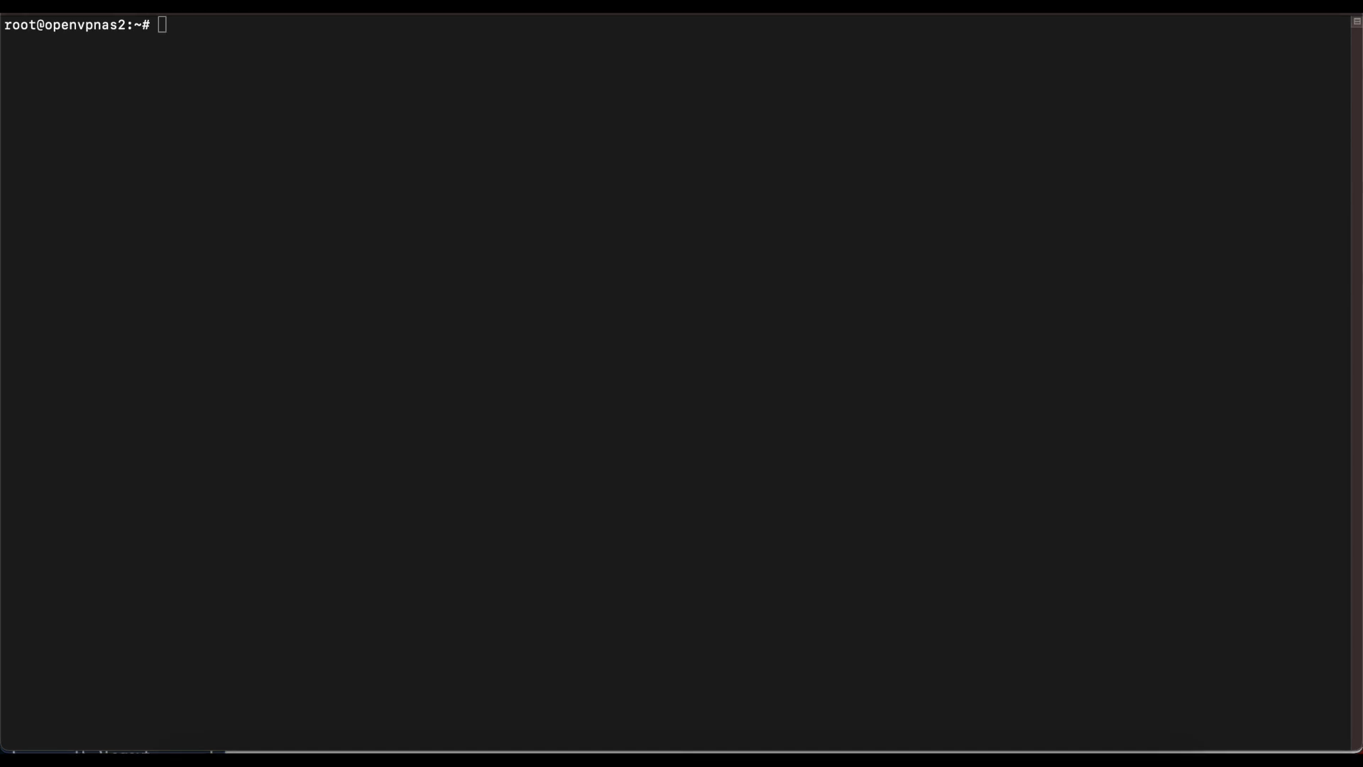
# Step: Run dpkg-reconfigure tzdata and choose US, then Eastern, as the time zone
pyautogui.click(1023, 268)
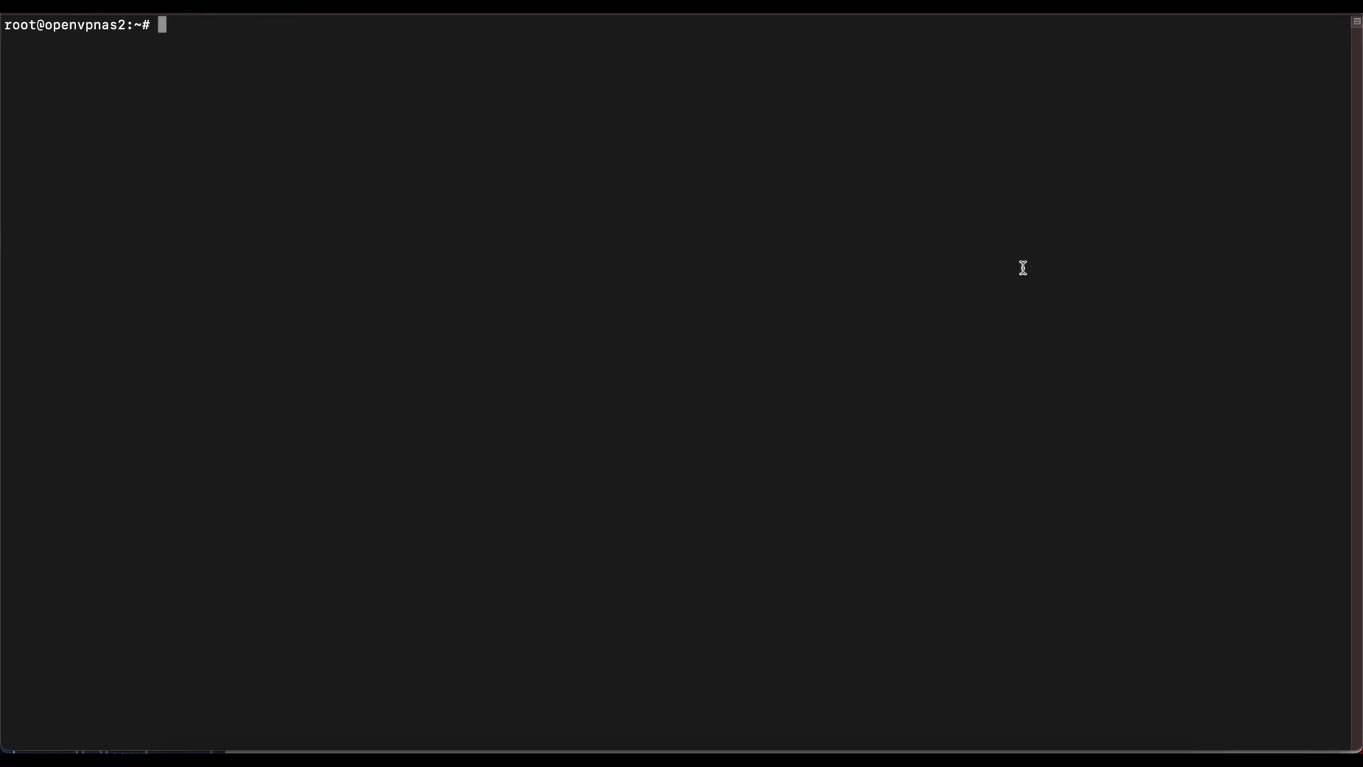
pyautogui.write('dpkg-reconfigure tzdata')
pyautogui.press('Return')
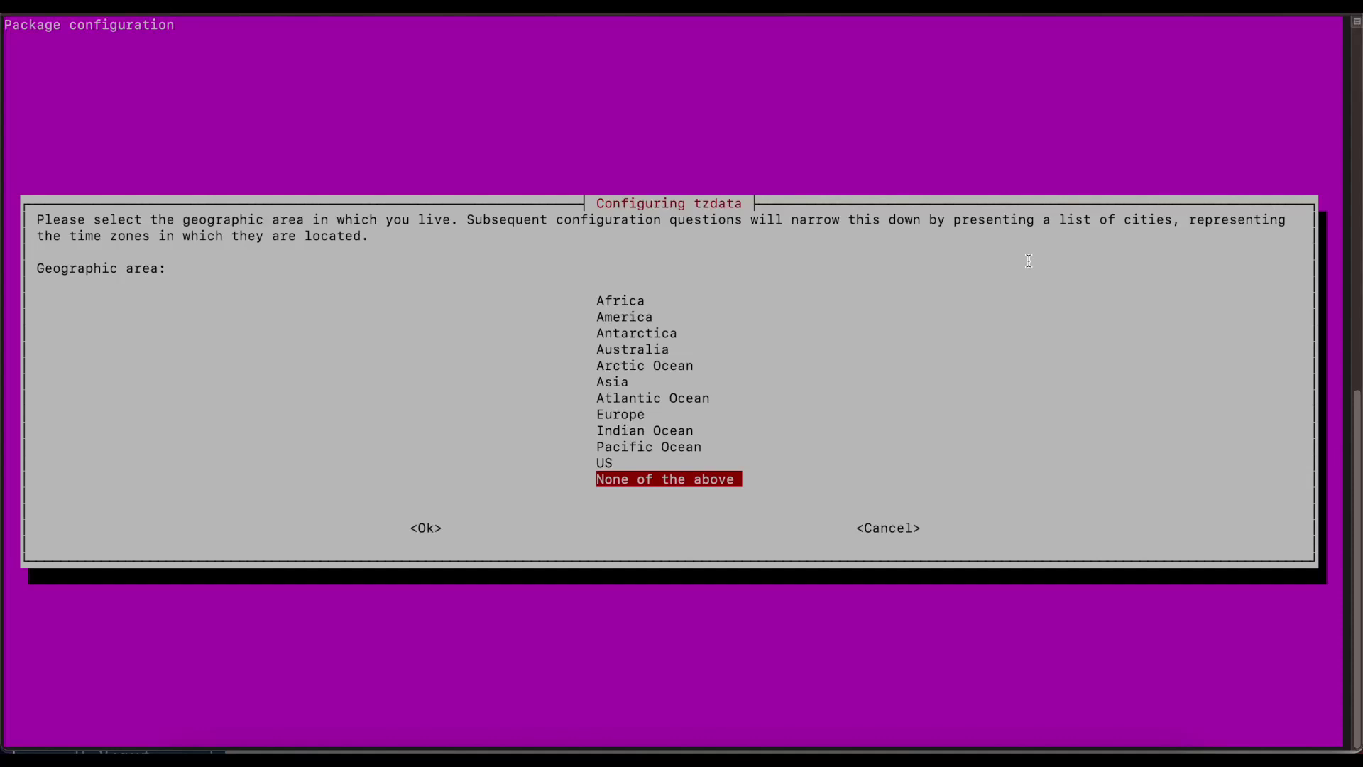
pyautogui.press('Up')
pyautogui.press('Return')
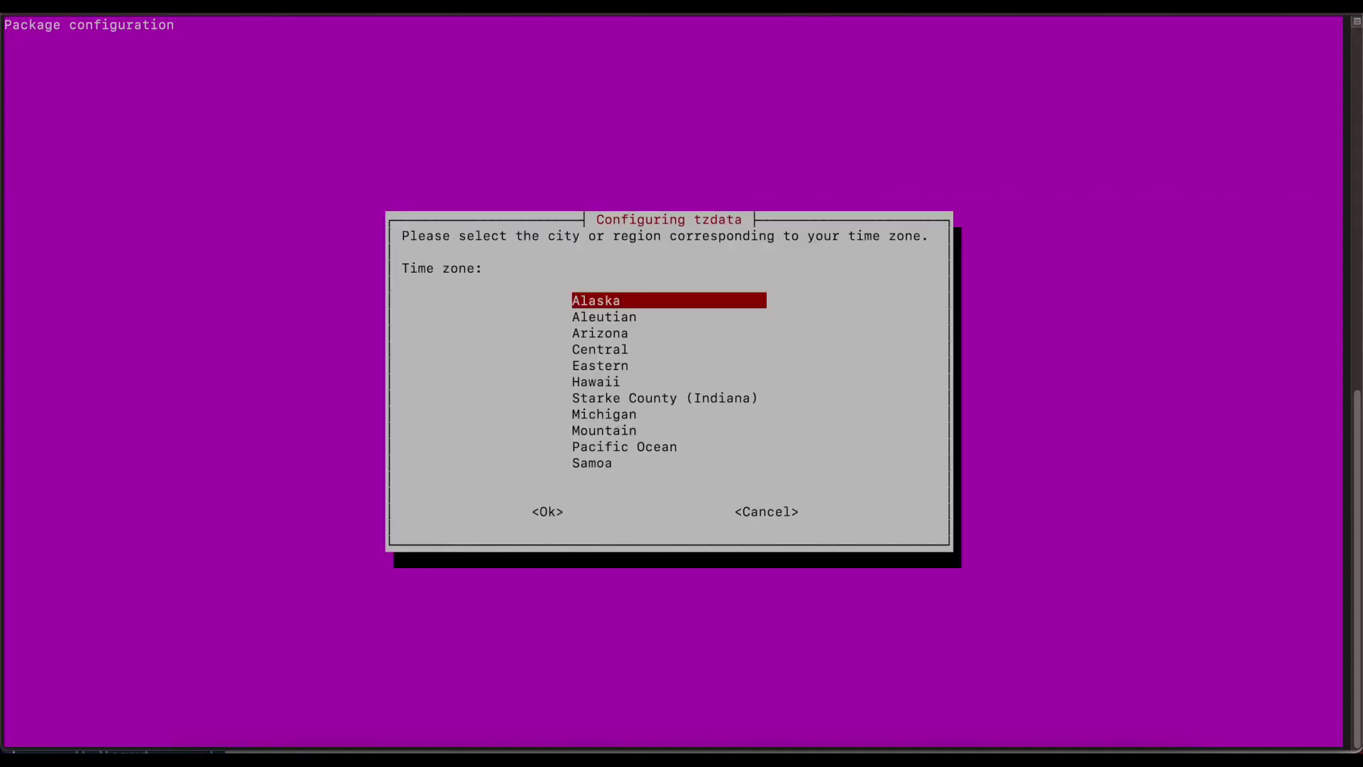
pyautogui.press('Down')
pyautogui.press('Down')
pyautogui.press('Down')
pyautogui.press('Down')
pyautogui.press('Down')
pyautogui.press('Down')
pyautogui.press('Down')
pyautogui.press('Down')
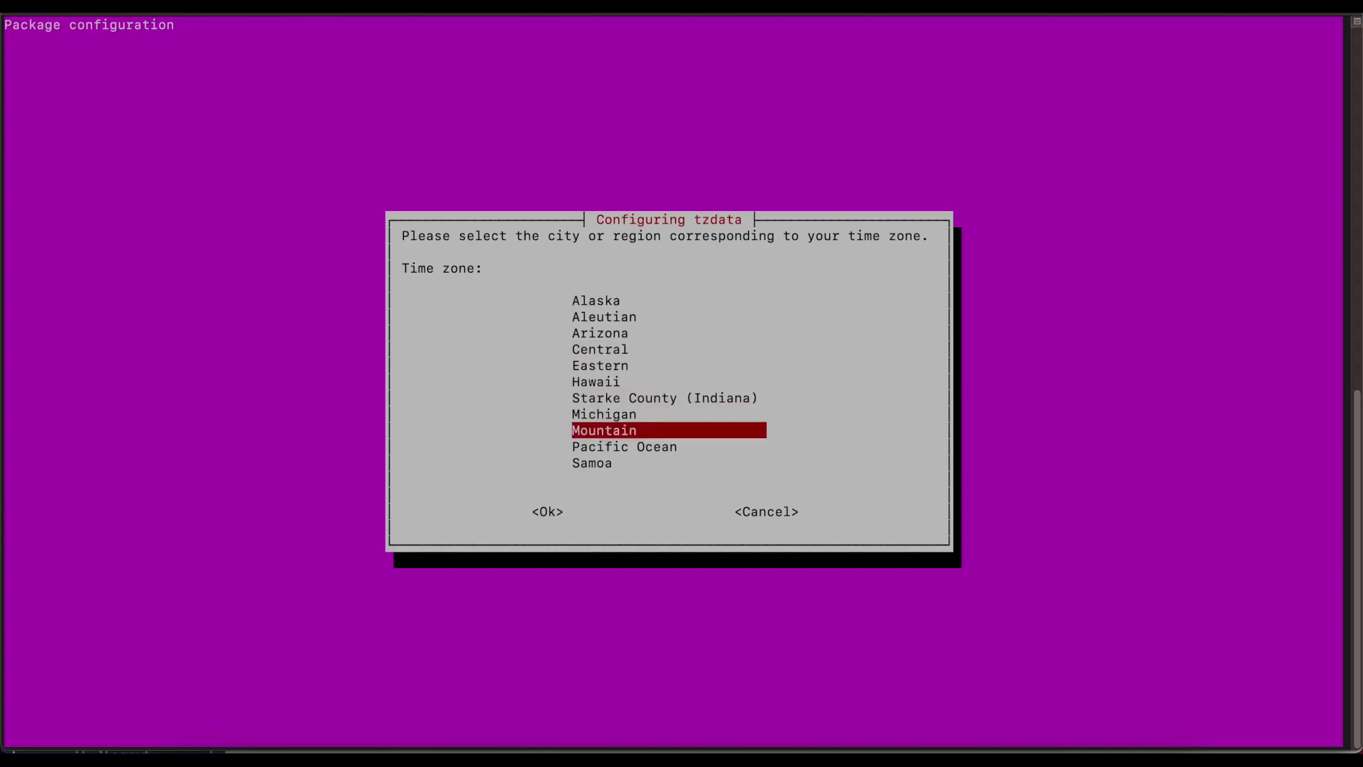
pyautogui.press('Up')
pyautogui.press('Up')
pyautogui.press('Up')
pyautogui.press('Up')
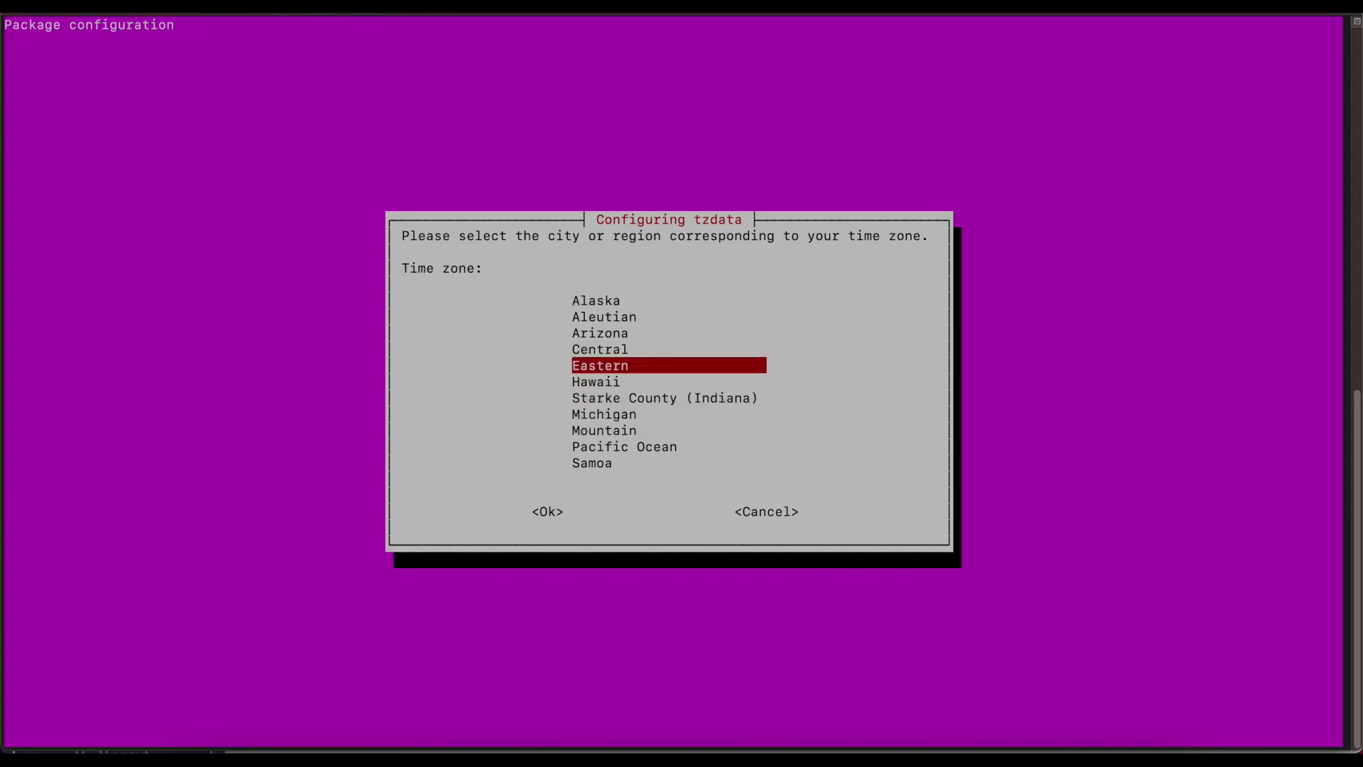
pyautogui.press('Return')
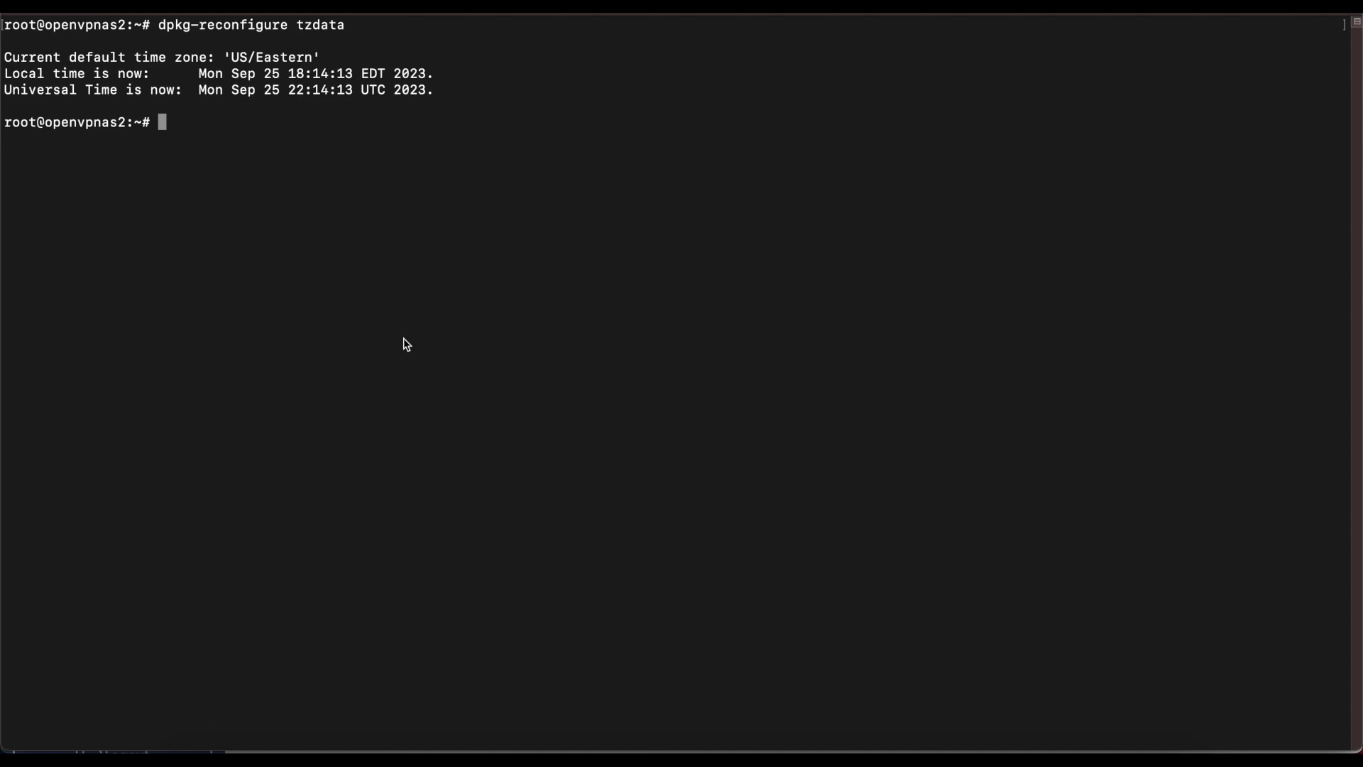
# Step: Change into /etc/netplan and list its configuration files
pyautogui.write('cd')
pyautogui.write('/etc/netplan/')
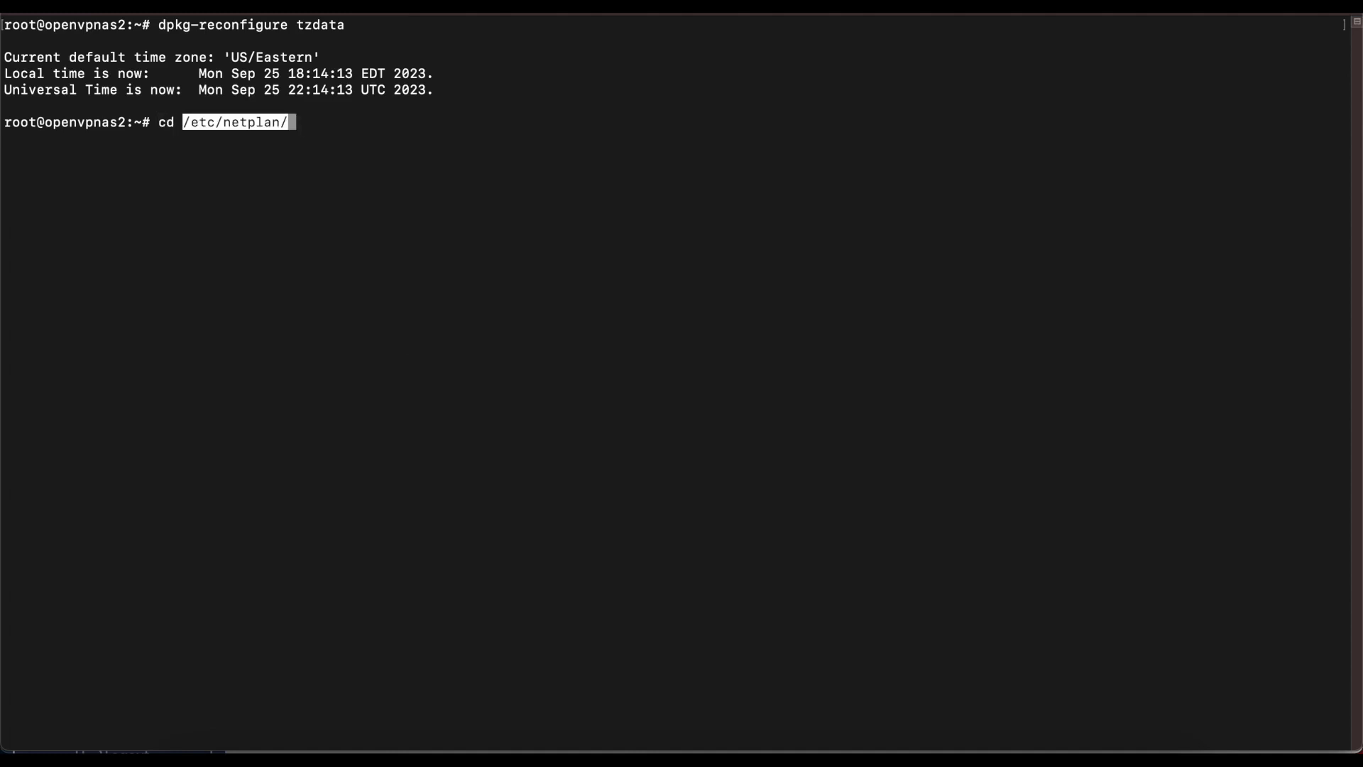
pyautogui.press('Return')
pyautogui.write('ls')
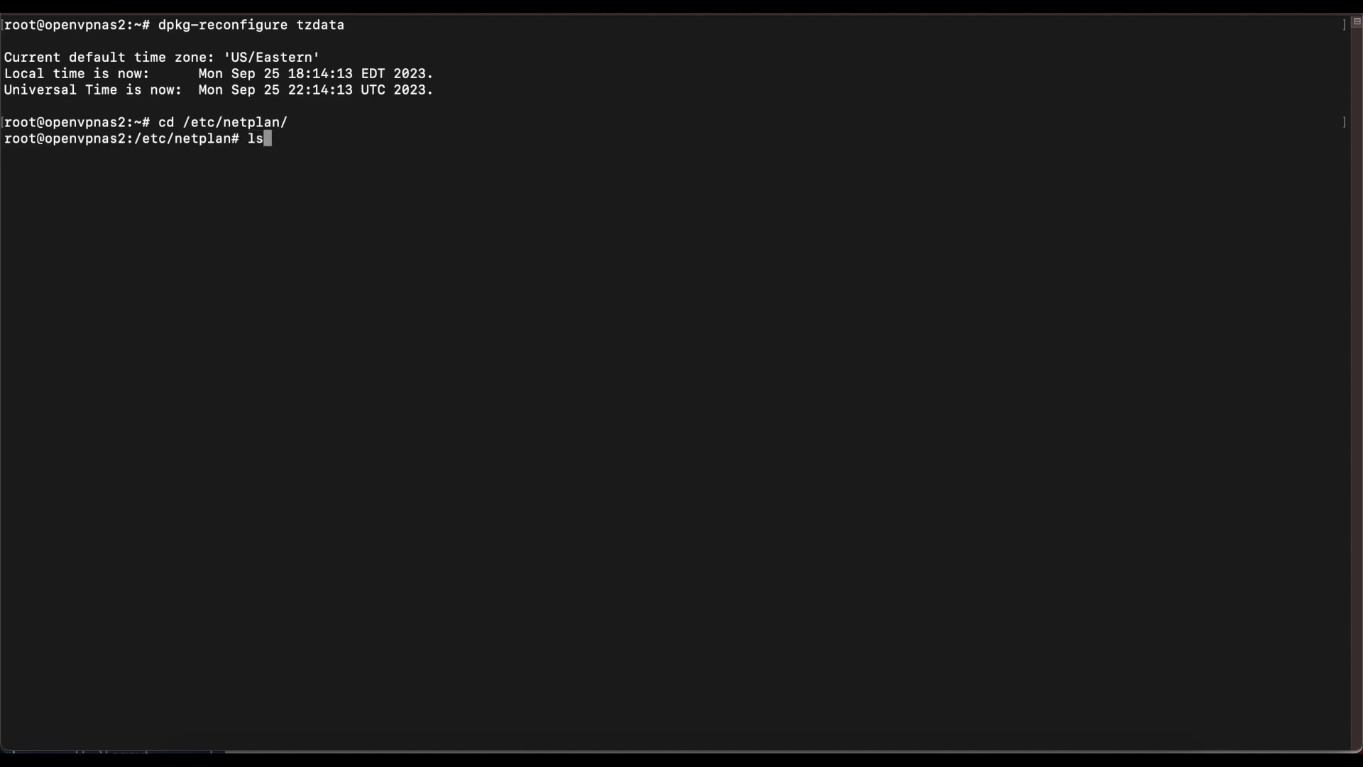
pyautogui.press('Return')
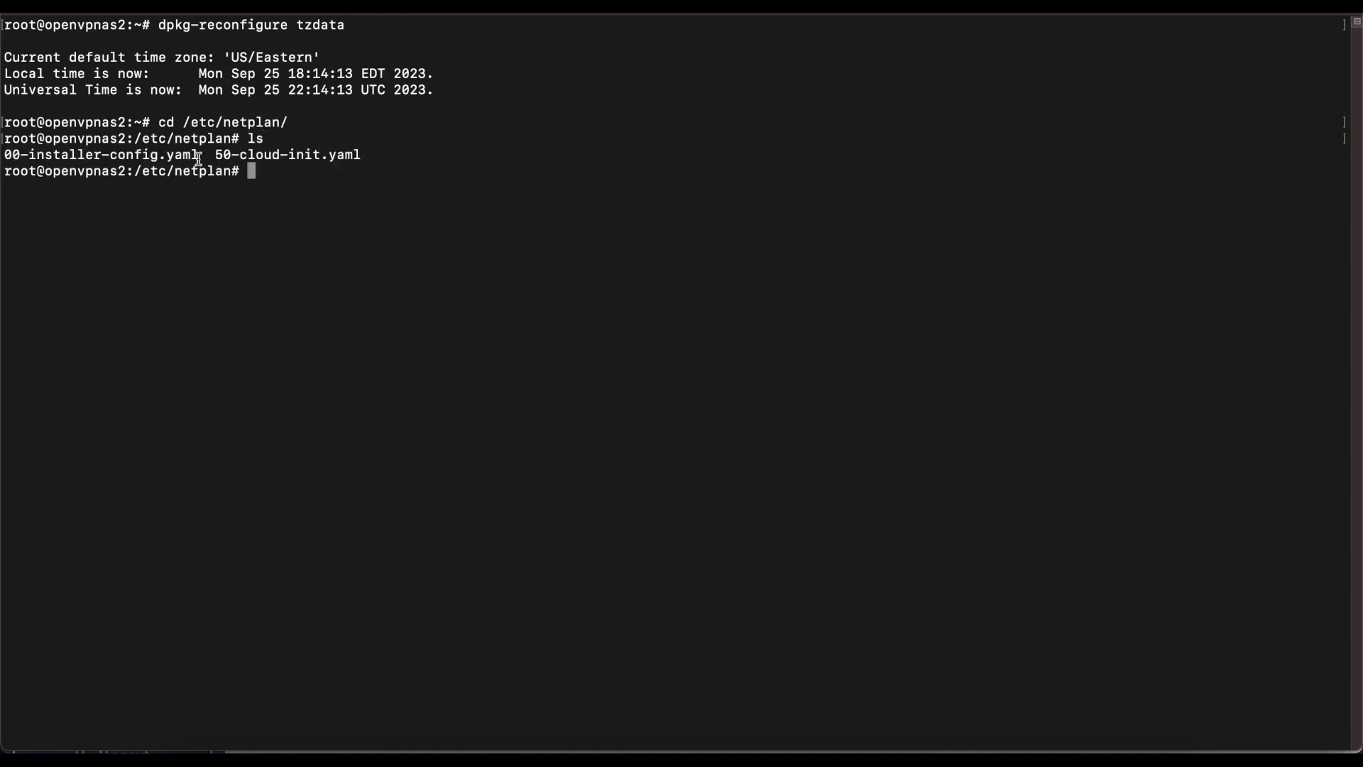
# Step: Rename 00-installer-config.yaml to 01-netcfg.yaml with mv
pyautogui.moveTo(201, 154); pyautogui.dragTo(2, 158)
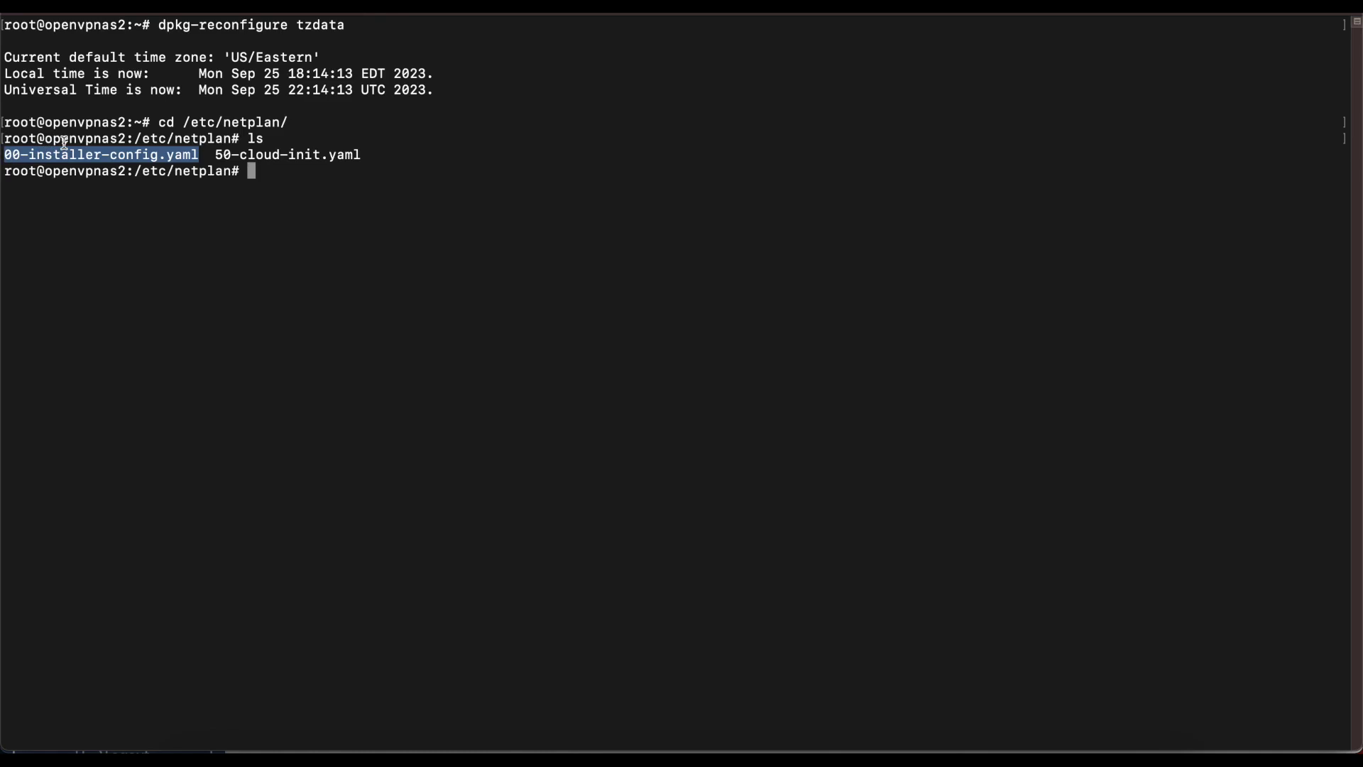
pyautogui.write('mv 00-installer-config.yaml')
pyautogui.write('01-netcfg.yaml')
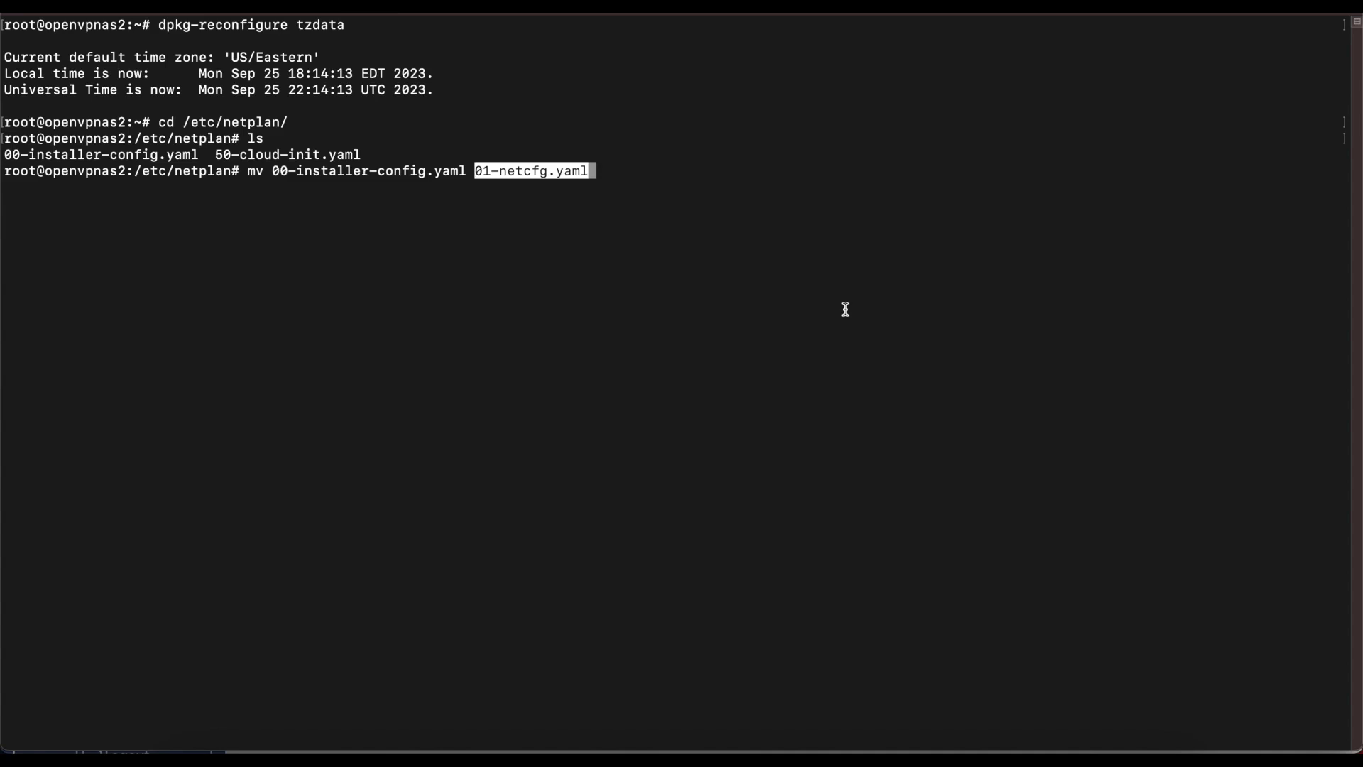
pyautogui.press('Return')
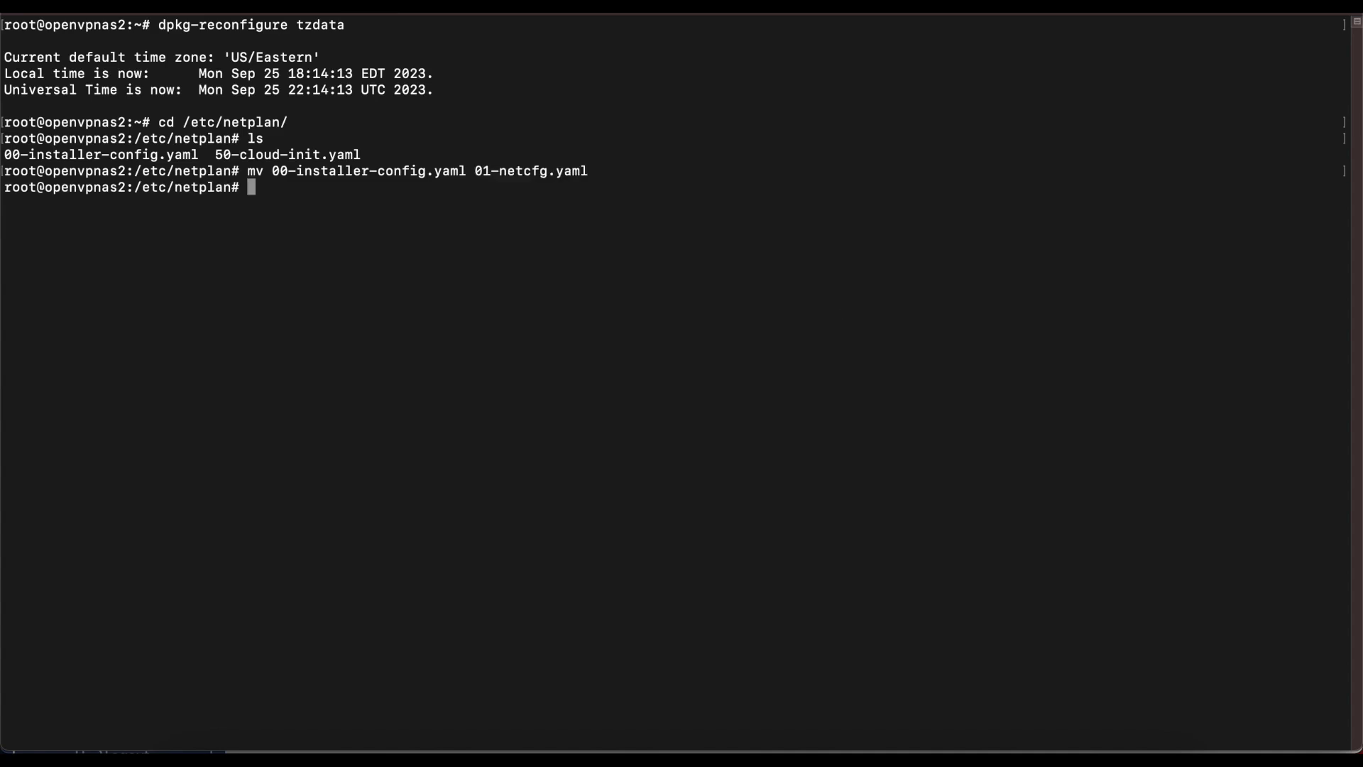
pyautogui.write('nano')
# Step: Open 01-netcfg.yaml in nano and replace the DHCP lines with the static eth0 block
pyautogui.moveTo(474, 171); pyautogui.dragTo(592, 169)
pyautogui.write('01-netcfg.yaml')
pyautogui.press('Return')
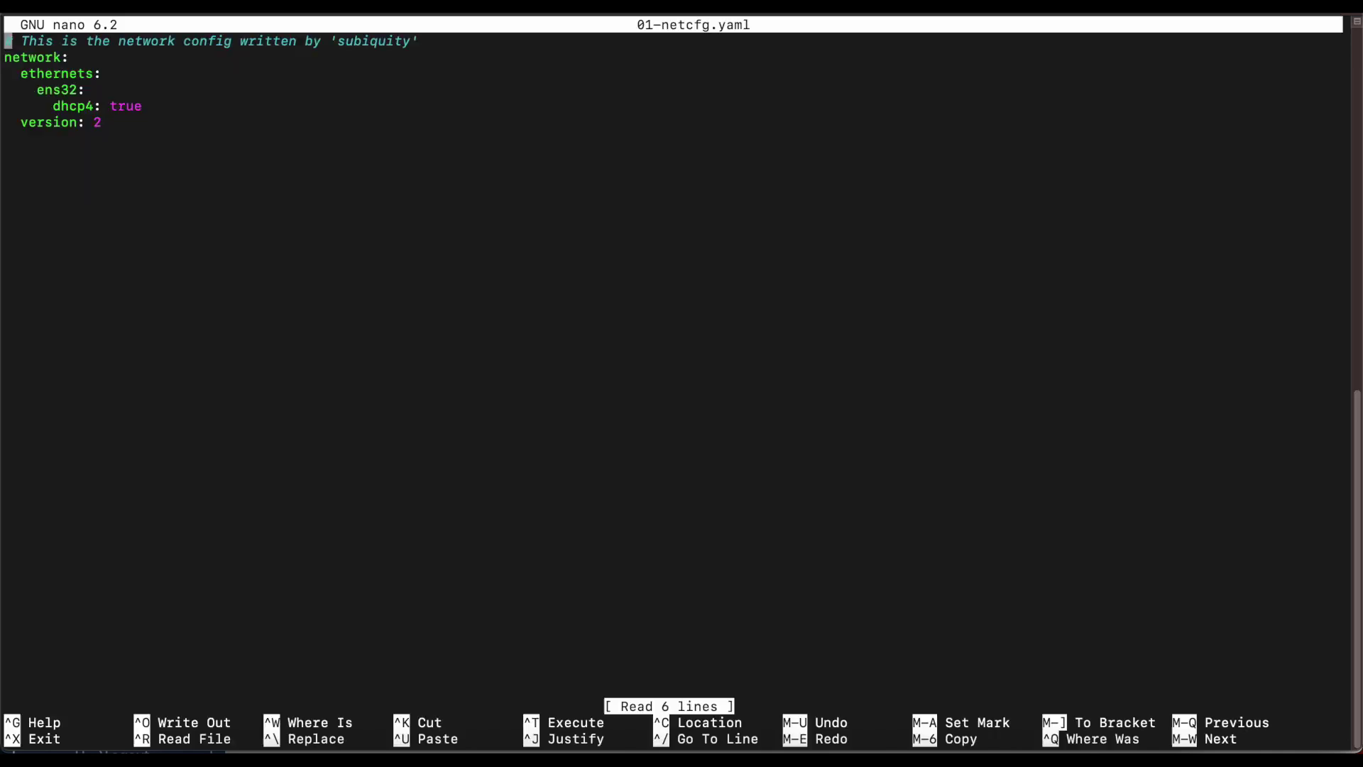
pyautogui.press('Down')
pyautogui.press('Down')
pyautogui.press('Down')
pyautogui.press('Down')
pyautogui.press('Down')
pyautogui.press('Down')
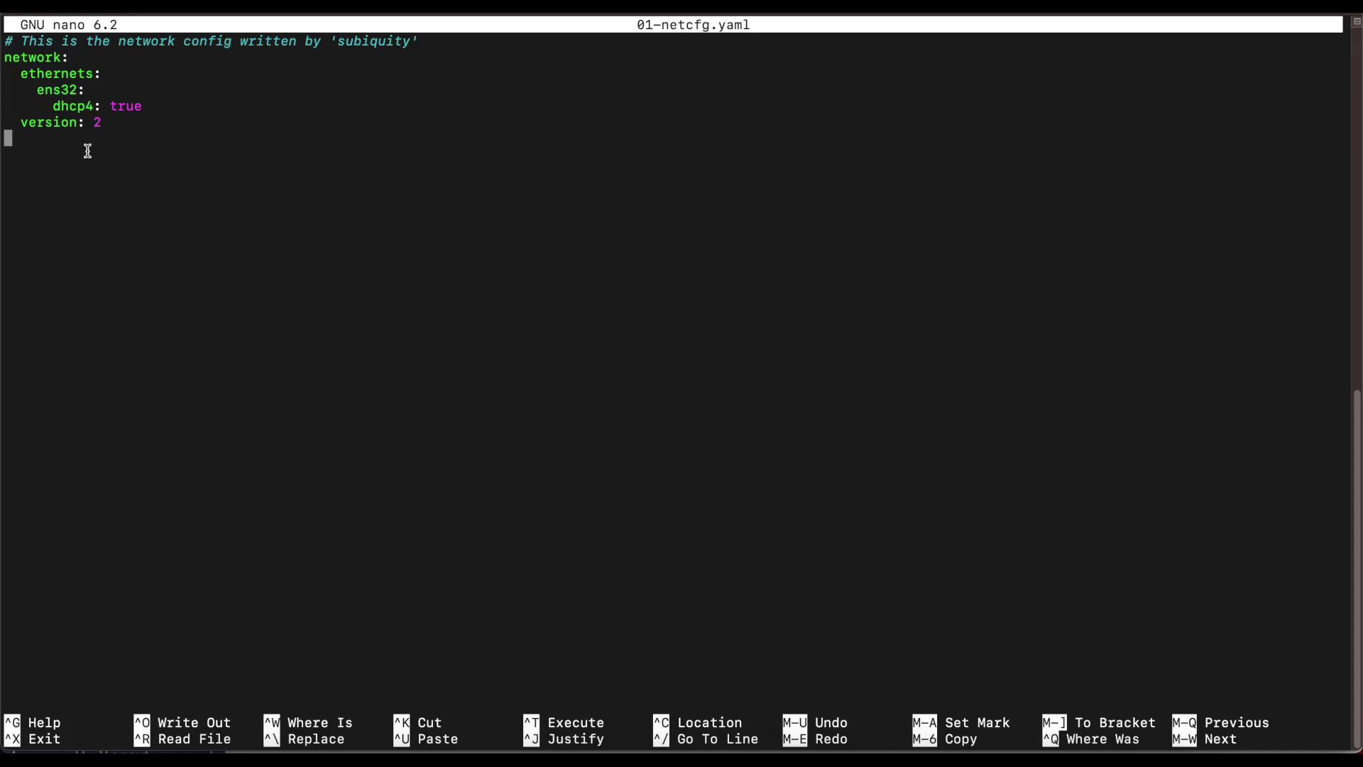
pyautogui.press('BackSpace')
pyautogui.press('BackSpace')
pyautogui.press('BackSpace')
pyautogui.press('BackSpace')
pyautogui.press('BackSpace')
pyautogui.press('BackSpace')
pyautogui.press('BackSpace')
pyautogui.press('BackSpace')
pyautogui.press('BackSpace')
pyautogui.press('BackSpace')
pyautogui.press('BackSpace')
pyautogui.press('BackSpace')
pyautogui.press('BackSpace')
pyautogui.press('BackSpace')
pyautogui.press('BackSpace')
pyautogui.press('BackSpace')
pyautogui.press('BackSpace')
pyautogui.press('BackSpace')
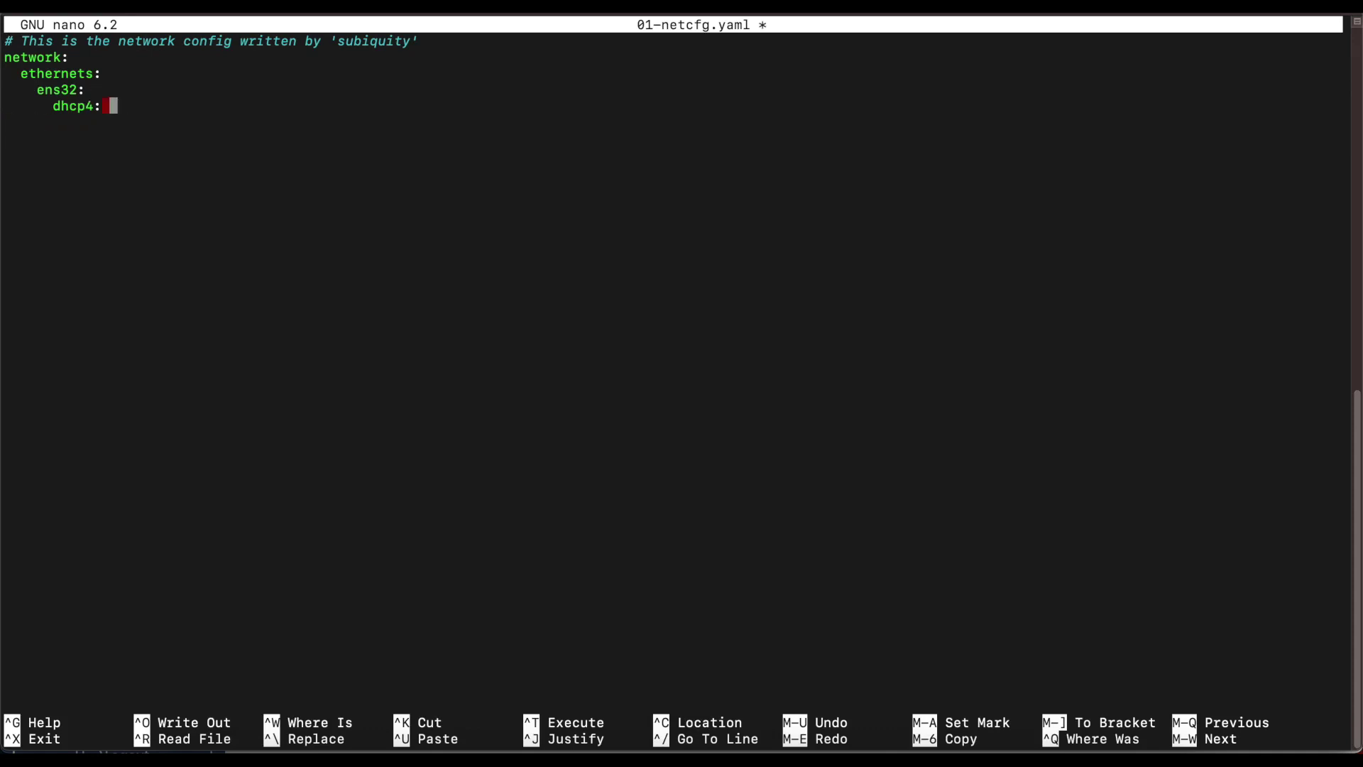
pyautogui.press('BackSpace')
pyautogui.press('BackSpace')
pyautogui.press('BackSpace')
pyautogui.press('BackSpace')
pyautogui.press('BackSpace')
pyautogui.press('BackSpace')
pyautogui.press('BackSpace')
pyautogui.press('BackSpace')
pyautogui.press('BackSpace')
pyautogui.press('BackSpace')
pyautogui.press('BackSpace')
pyautogui.press('BackSpace')
pyautogui.press('BackSpace')
pyautogui.press('BackSpace')
pyautogui.press('BackSpace')
pyautogui.press('BackSpace')
pyautogui.press('BackSpace')
pyautogui.press('BackSpace')
pyautogui.press('BackSpace')
pyautogui.press('BackSpace')
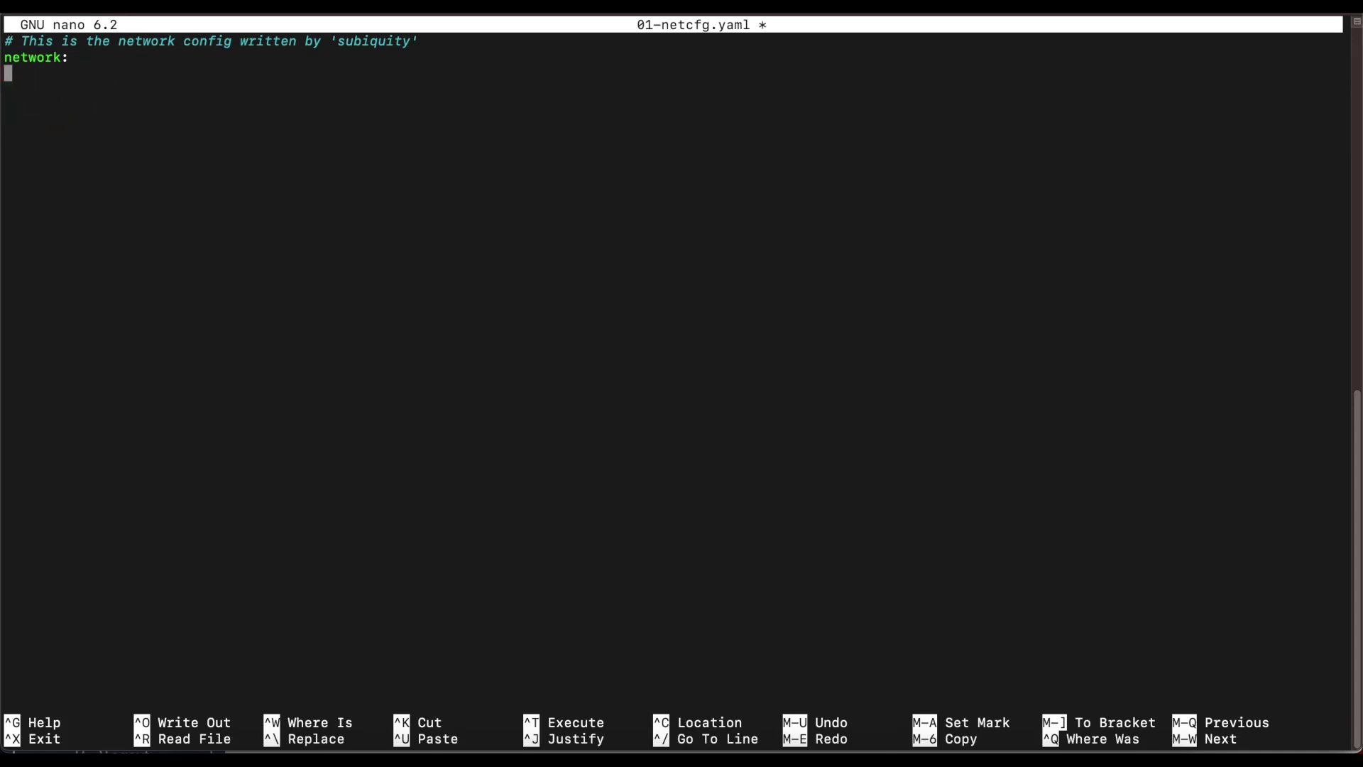
pyautogui.press('BackSpace')
pyautogui.press('BackSpace')
pyautogui.press('BackSpace')
pyautogui.press('BackSpace')
pyautogui.press('BackSpace')
pyautogui.press('BackSpace')
pyautogui.press('BackSpace')
pyautogui.press('BackSpace')
pyautogui.press('BackSpace')
pyautogui.write('network:   version: 2   renderer: networkd   ethernets:     eth0:       addresses:         - 10.100.10.159       routes:         - to: default           via: 10.100.10.254       nameservers:           addresses: [10.100.20.2, 1.1.1.1]')
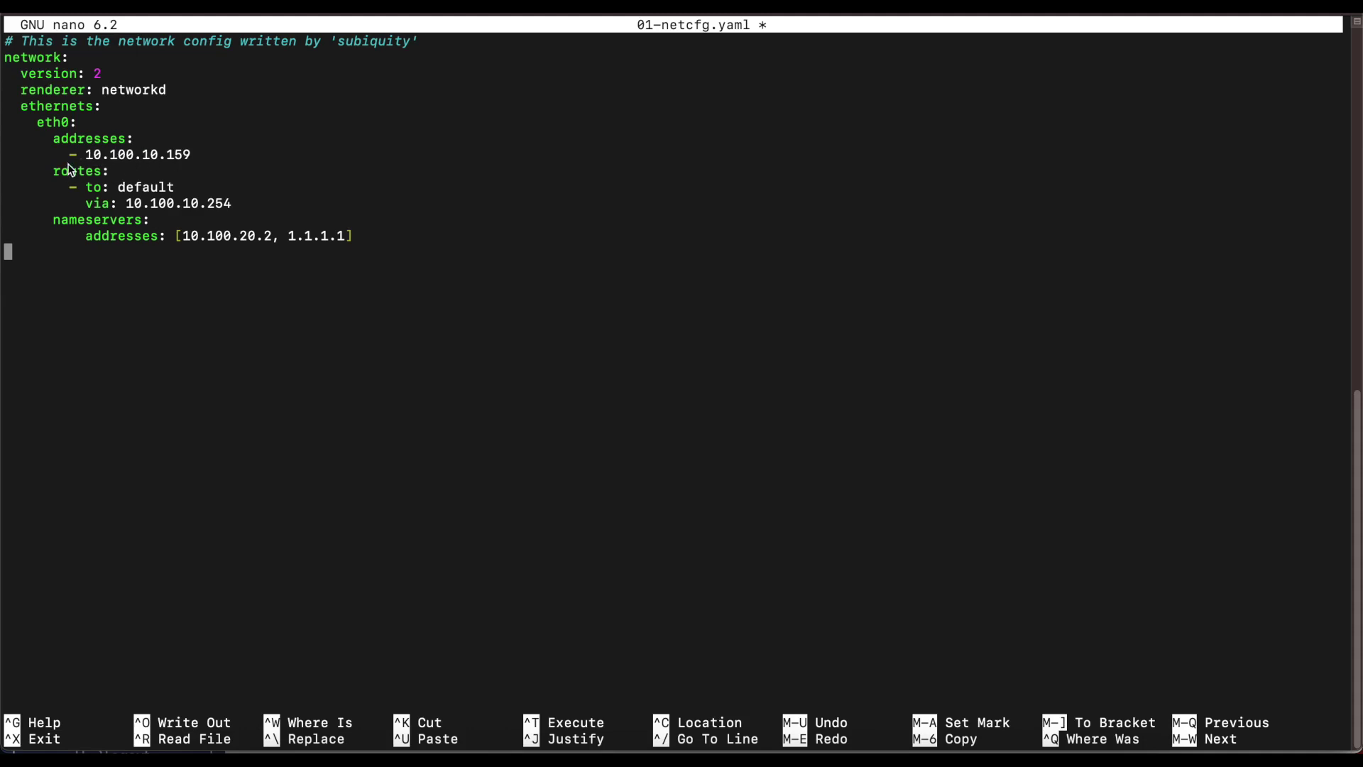
# Step: Review address 10.100.10.159, gateway 10.100.10.254 and DNS servers, then save and exit nano
pyautogui.moveTo(68, 155); pyautogui.dragTo(192, 160)
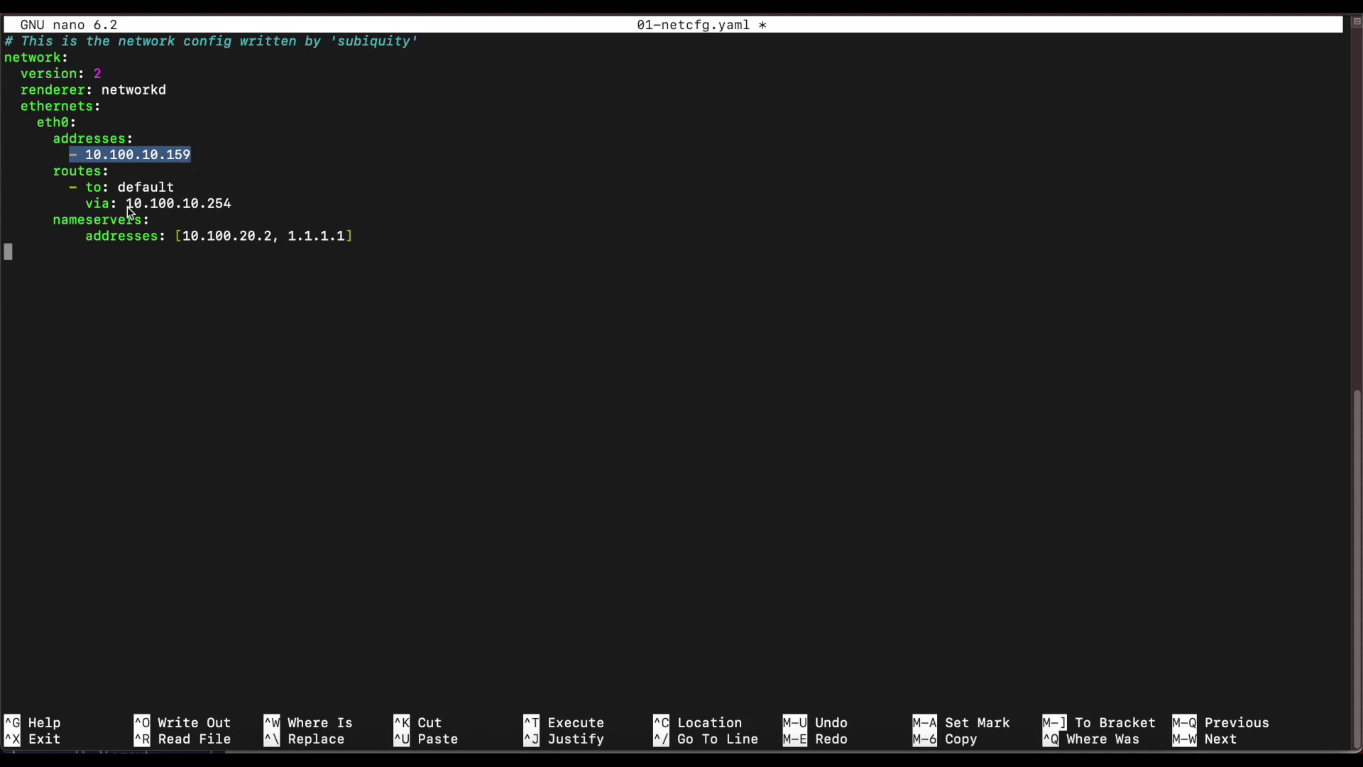
pyautogui.moveTo(126, 205); pyautogui.dragTo(233, 205)
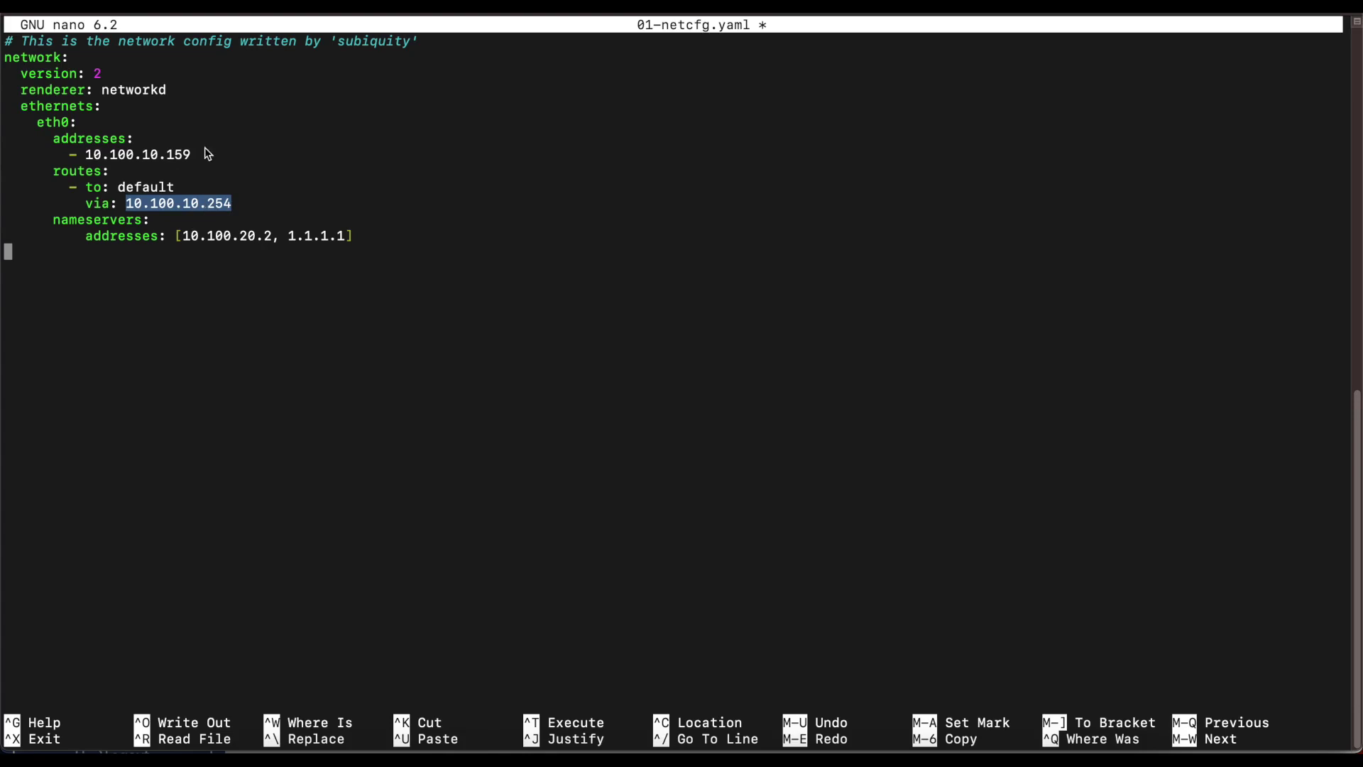
pyautogui.moveTo(270, 240); pyautogui.dragTo(356, 238)
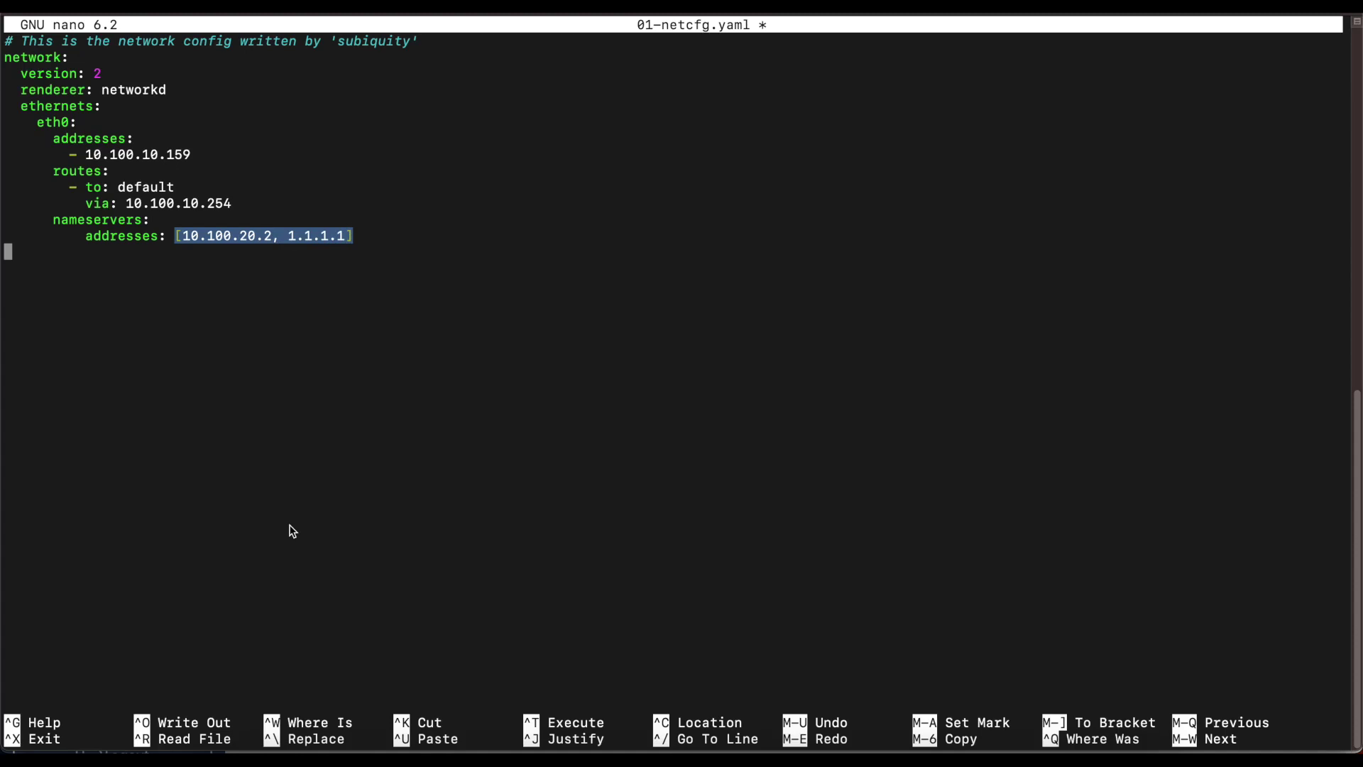
pyautogui.click(241, 268)
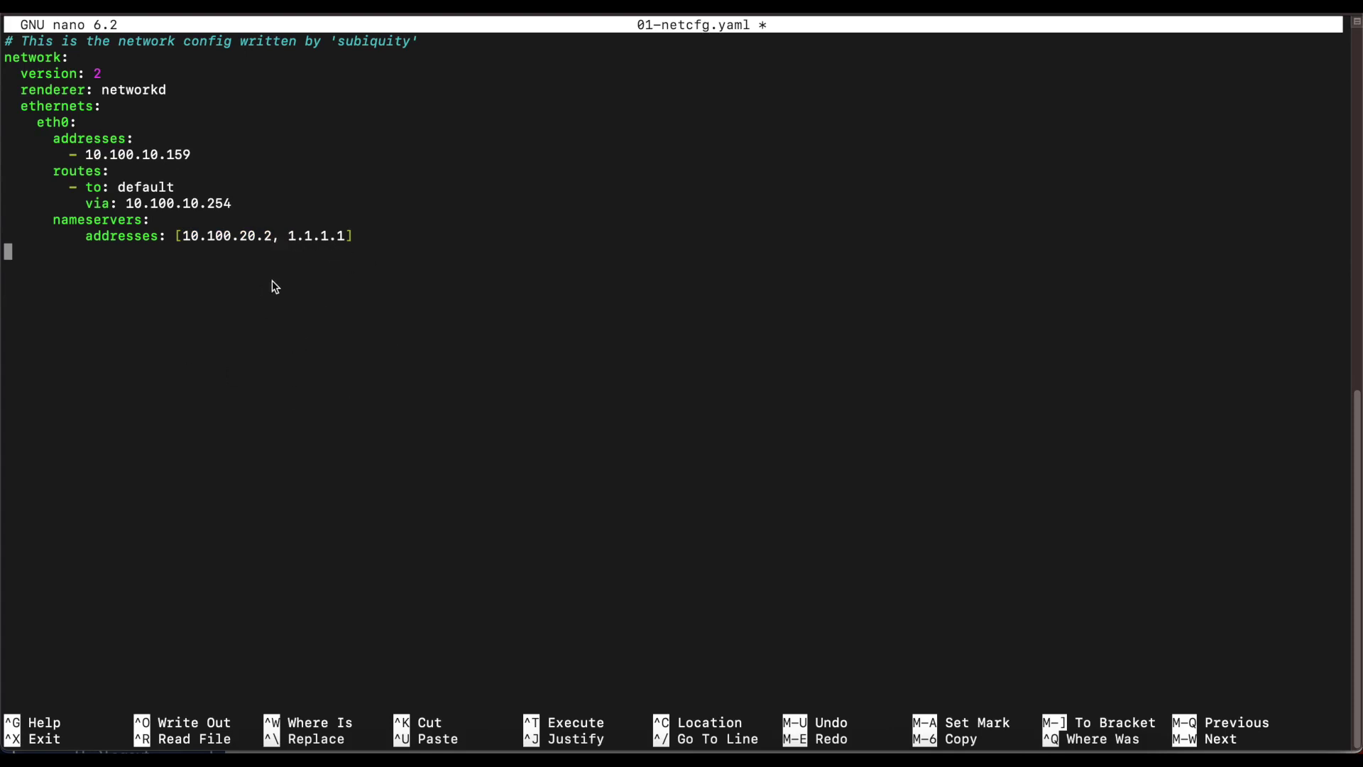
pyautogui.hotkey('ctrl', 'x')
pyautogui.press('y')
pyautogui.press('Return')
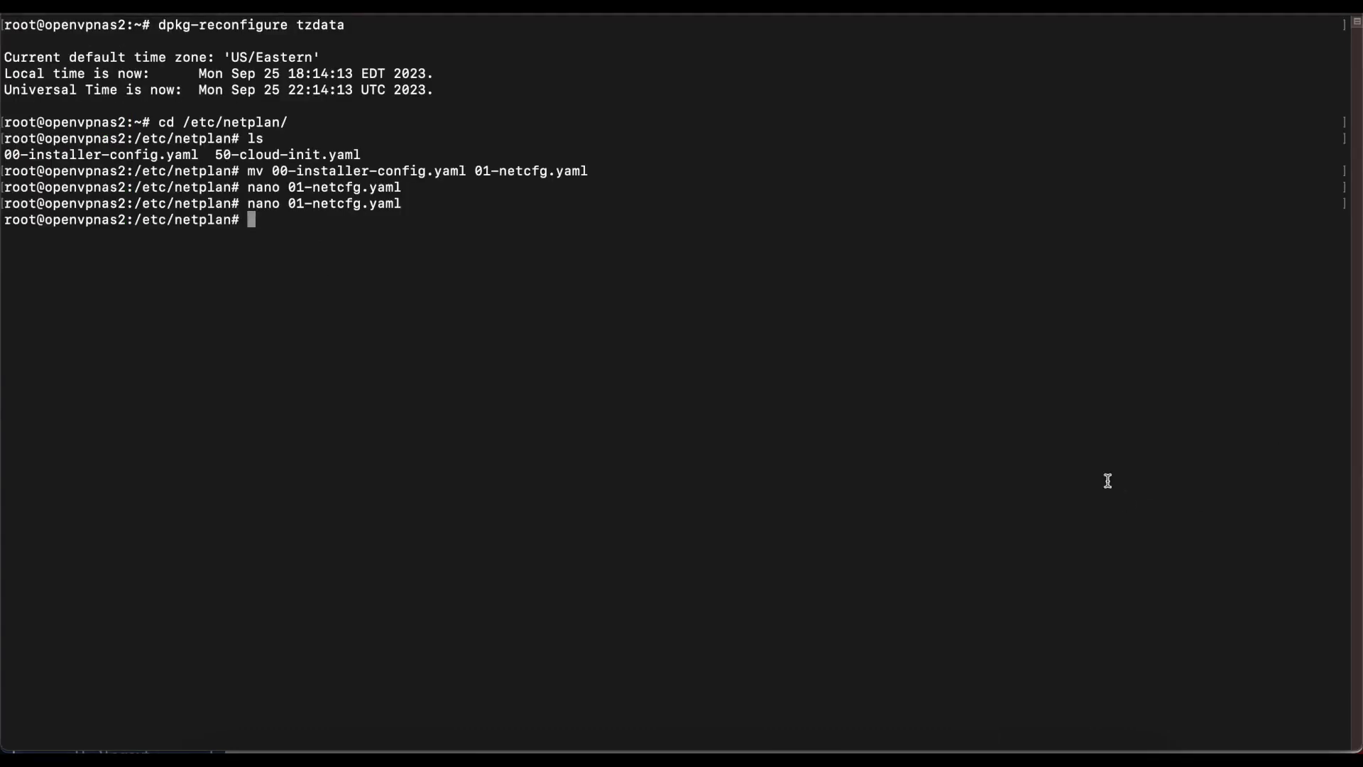
# Step: Run sudo netplan apply, hit the missing-prefix error, and reopen 01-netcfg.yaml in nano
pyautogui.press('super+v')
pyautogui.press('Return')
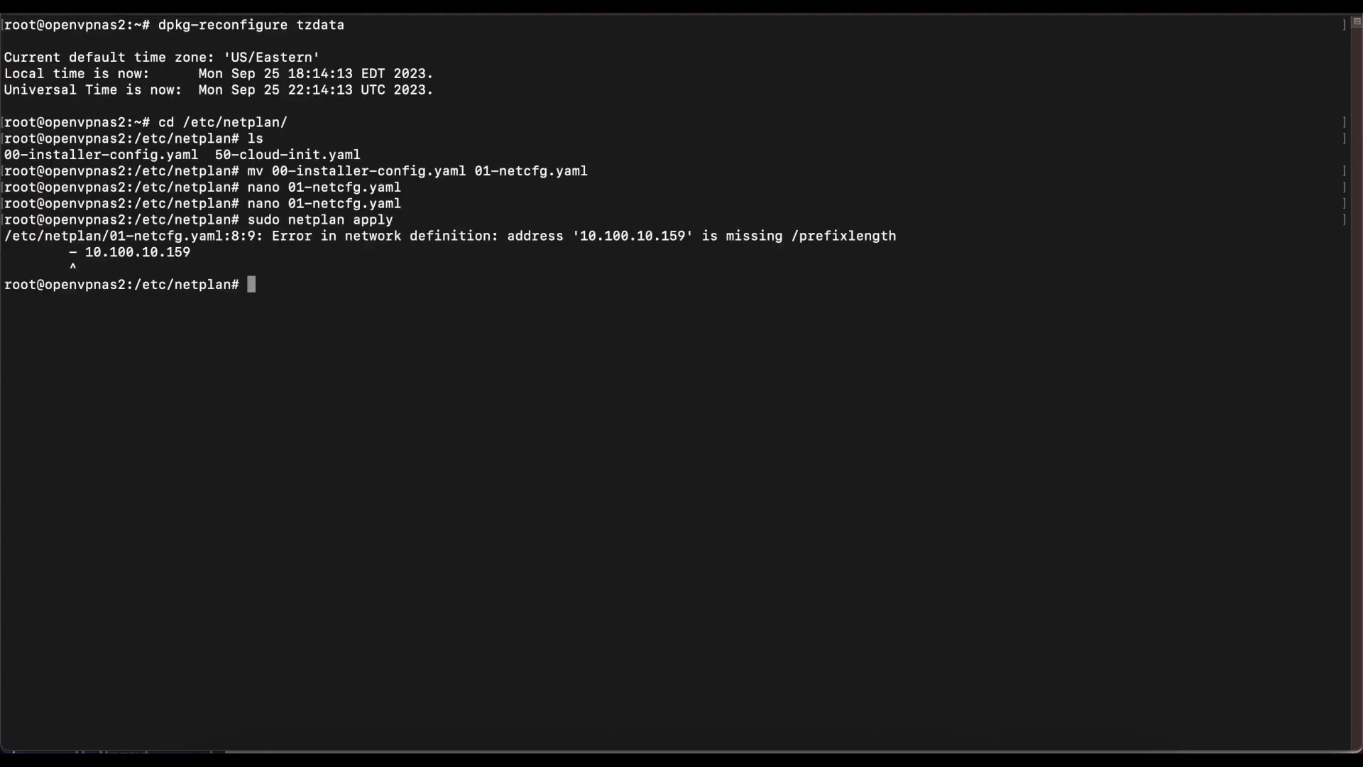
pyautogui.write('nano 01-netcfg.yaml')
pyautogui.press('Return')
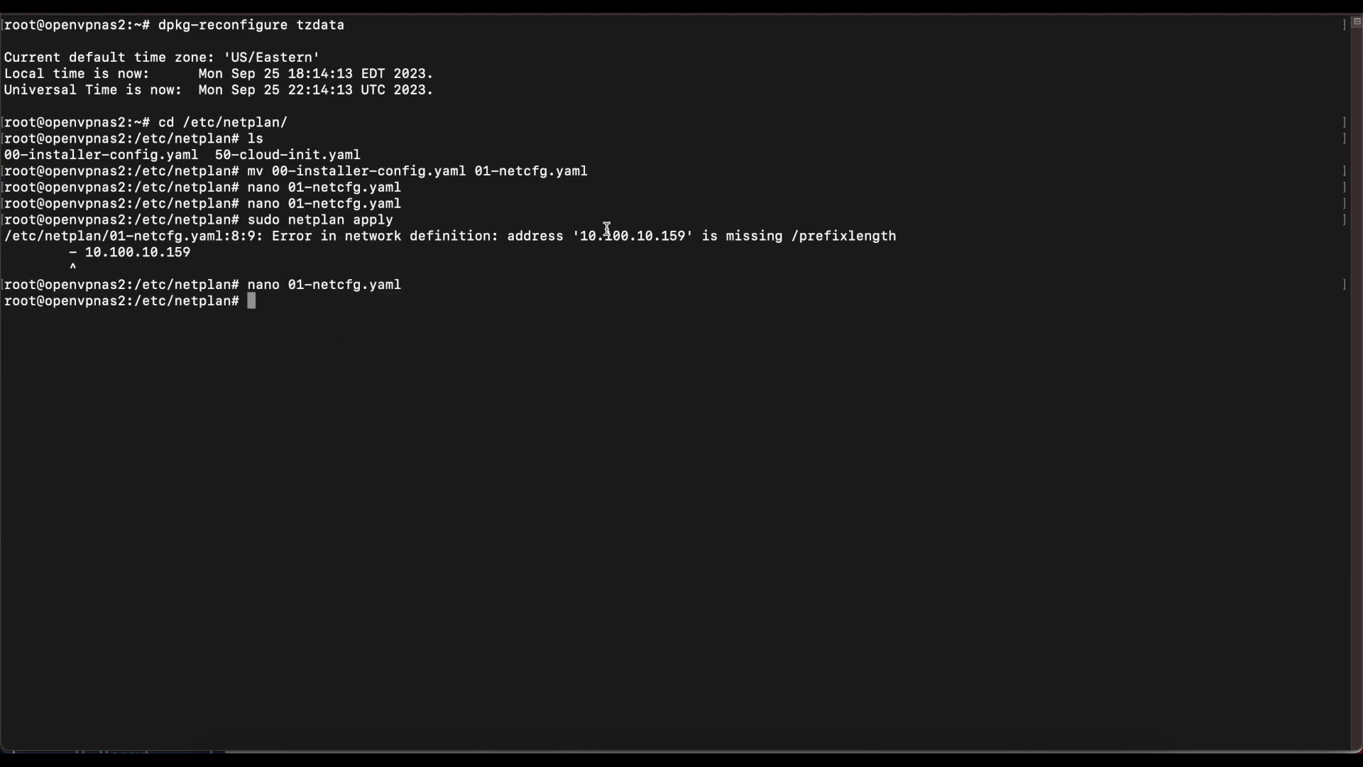
pyautogui.press('Up')
pyautogui.press('Up')
pyautogui.press('Down')
pyautogui.press('Return')
# Step: Append /24 to 10.100.10.159, save, and rerun sudo netplan apply cleanly
pyautogui.press('Up')
pyautogui.press('Up')
pyautogui.press('Up')
pyautogui.press('Up')
pyautogui.press('Up')
pyautogui.press('Up')
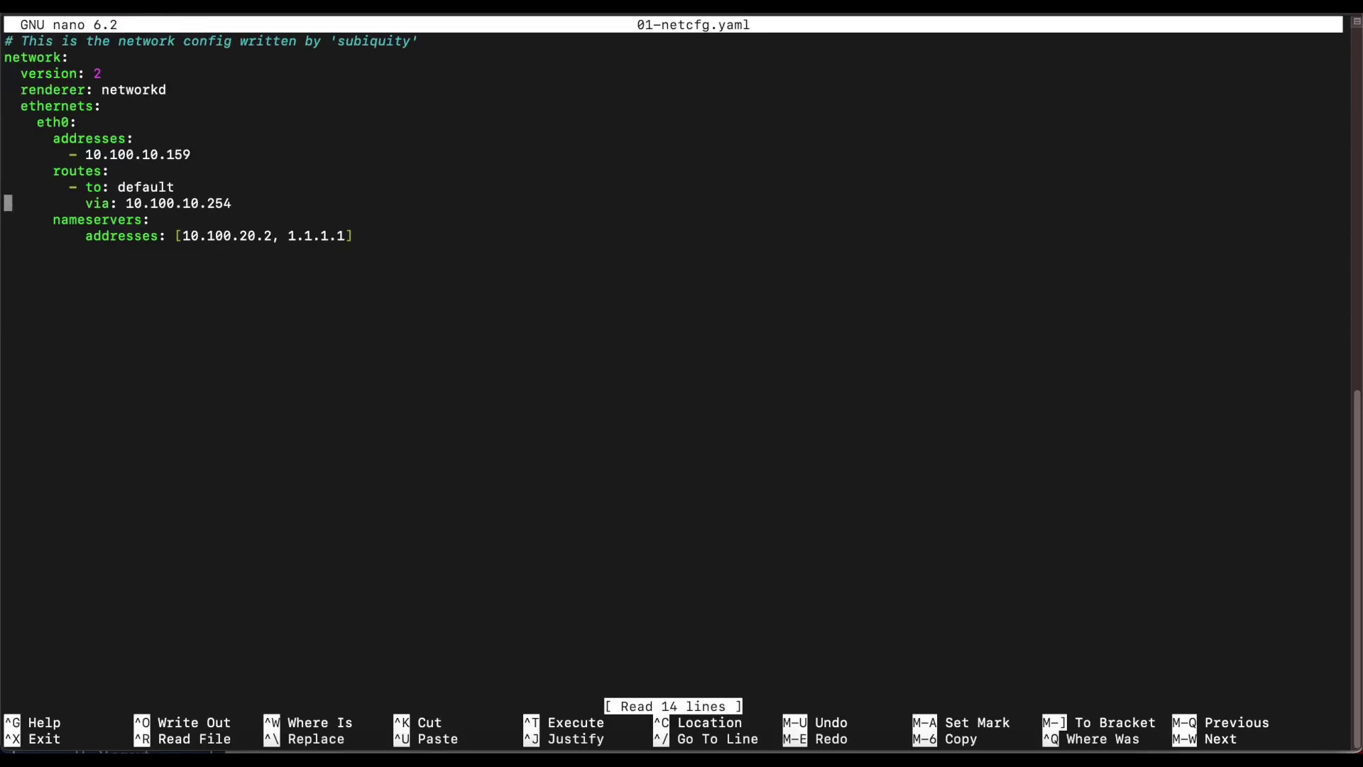
pyautogui.press('Left')
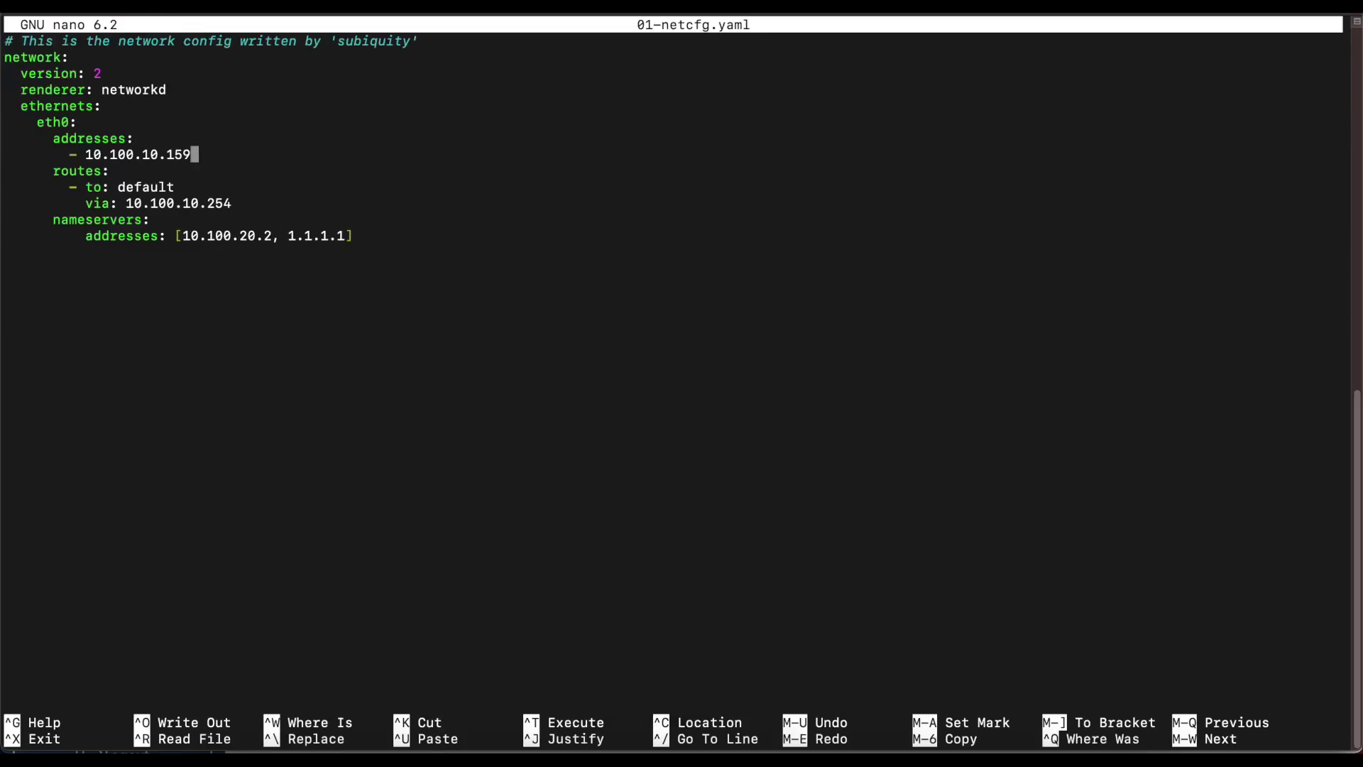
pyautogui.write('/24')
pyautogui.hotkey('ctrl', 'x')
pyautogui.press('y')
pyautogui.press('Return')
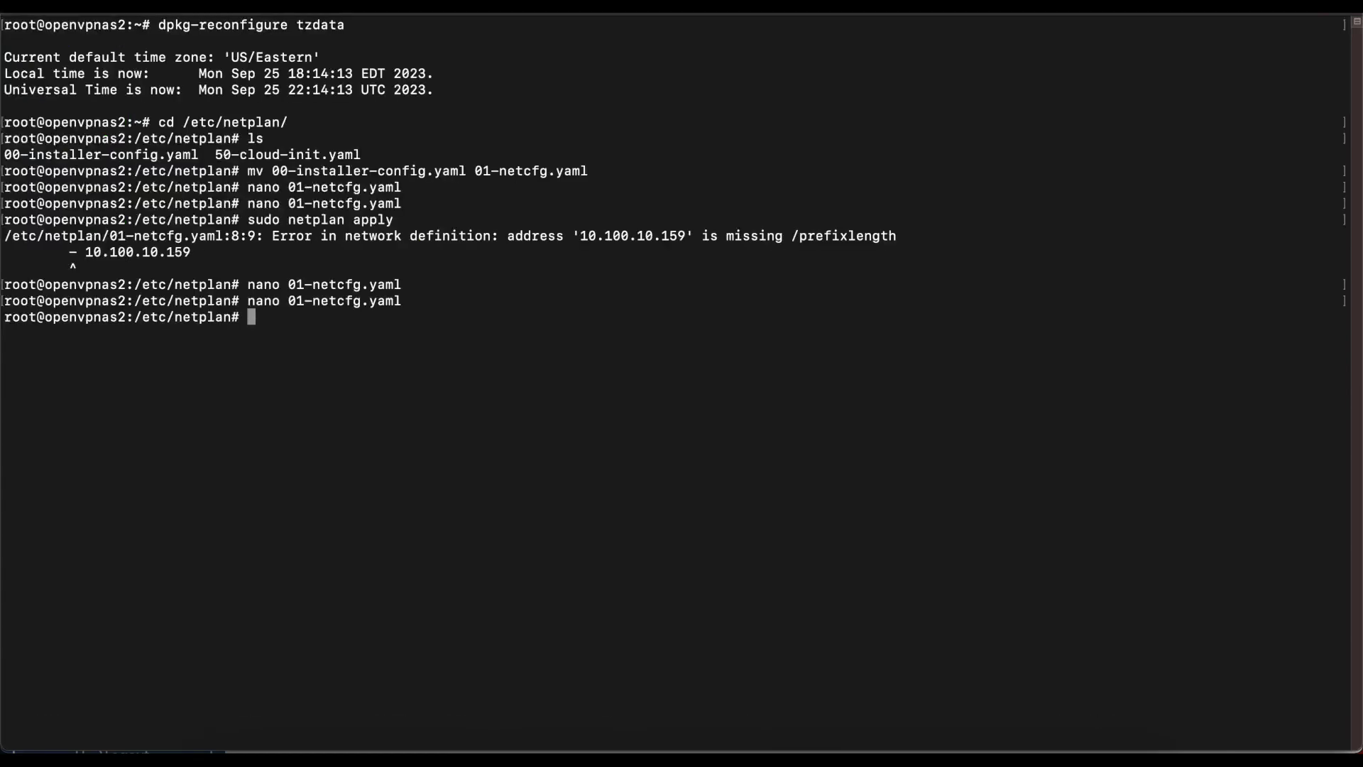
pyautogui.press('Up')
pyautogui.press('Up')
pyautogui.press('Up')
pyautogui.press('Return')
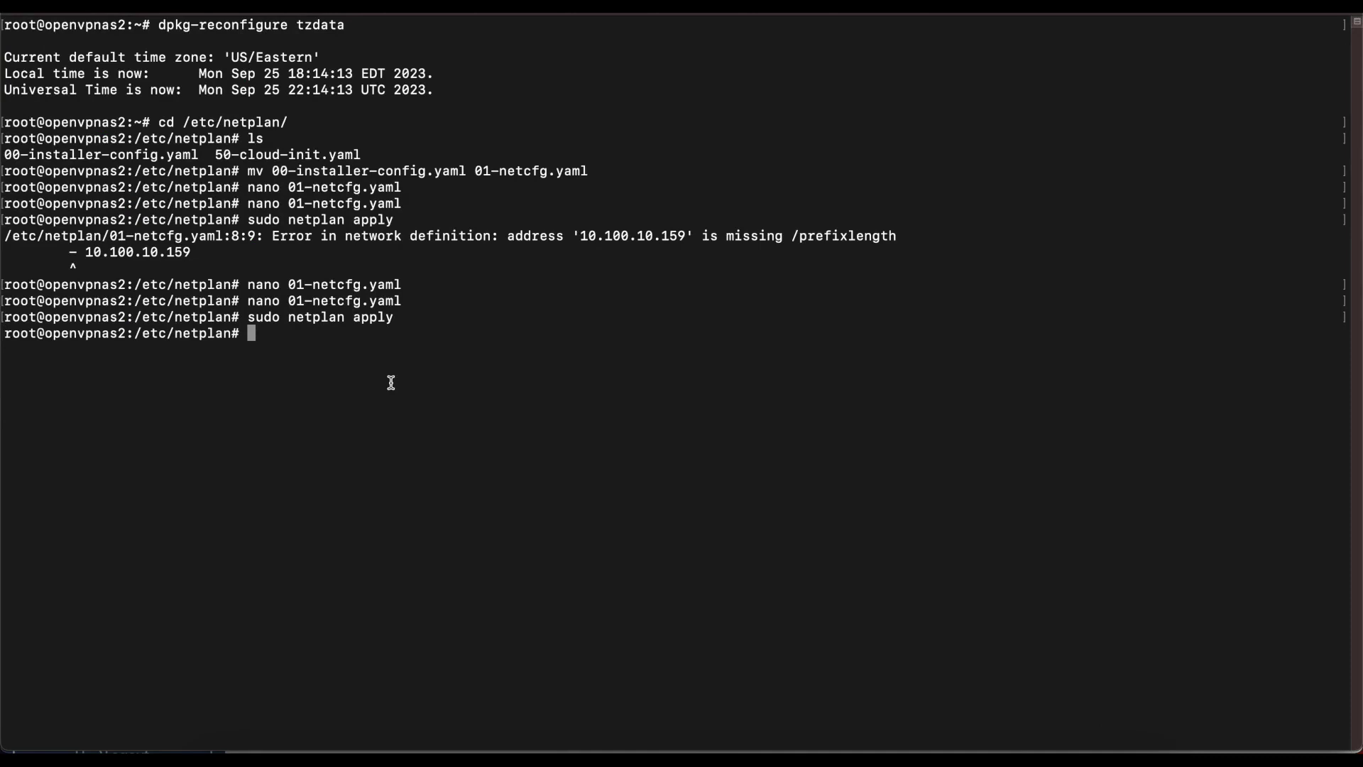
pyautogui.click(1007, 294)
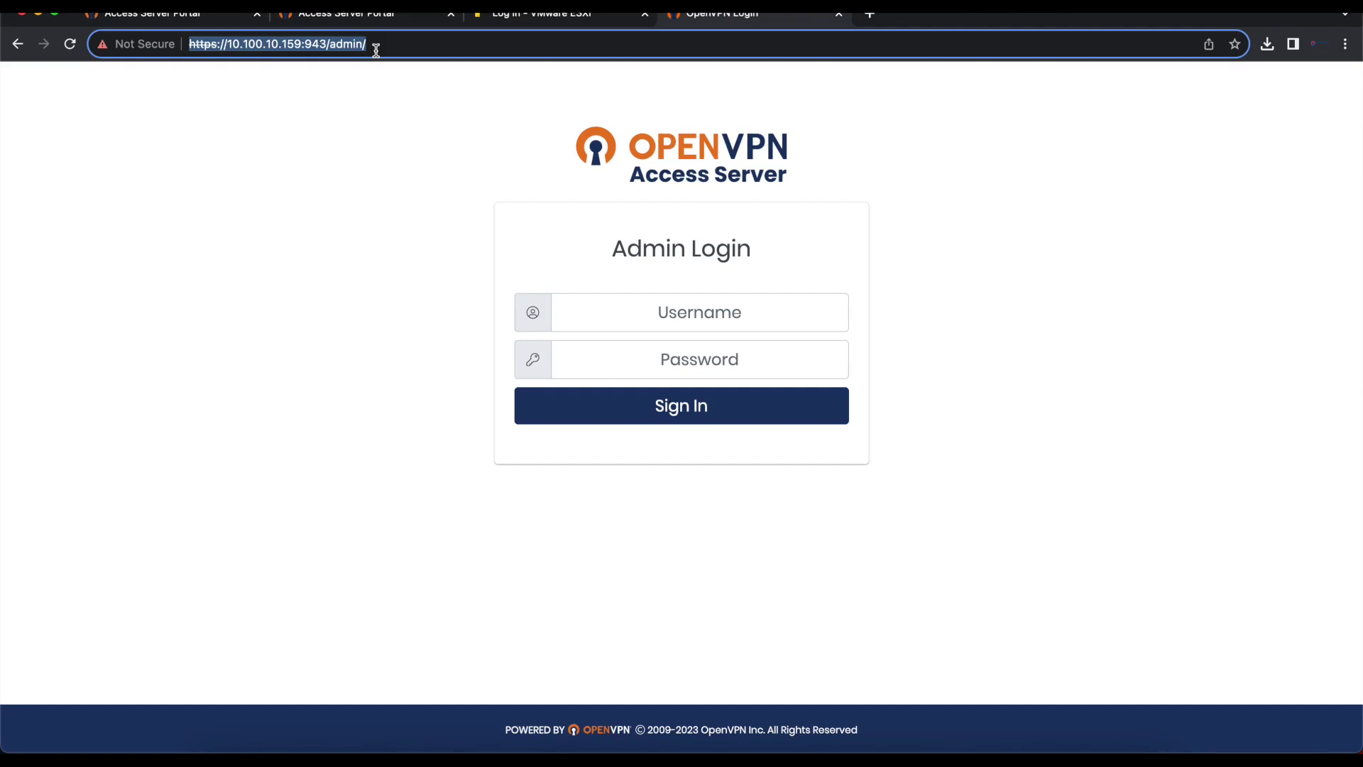
pyautogui.press('Tab')
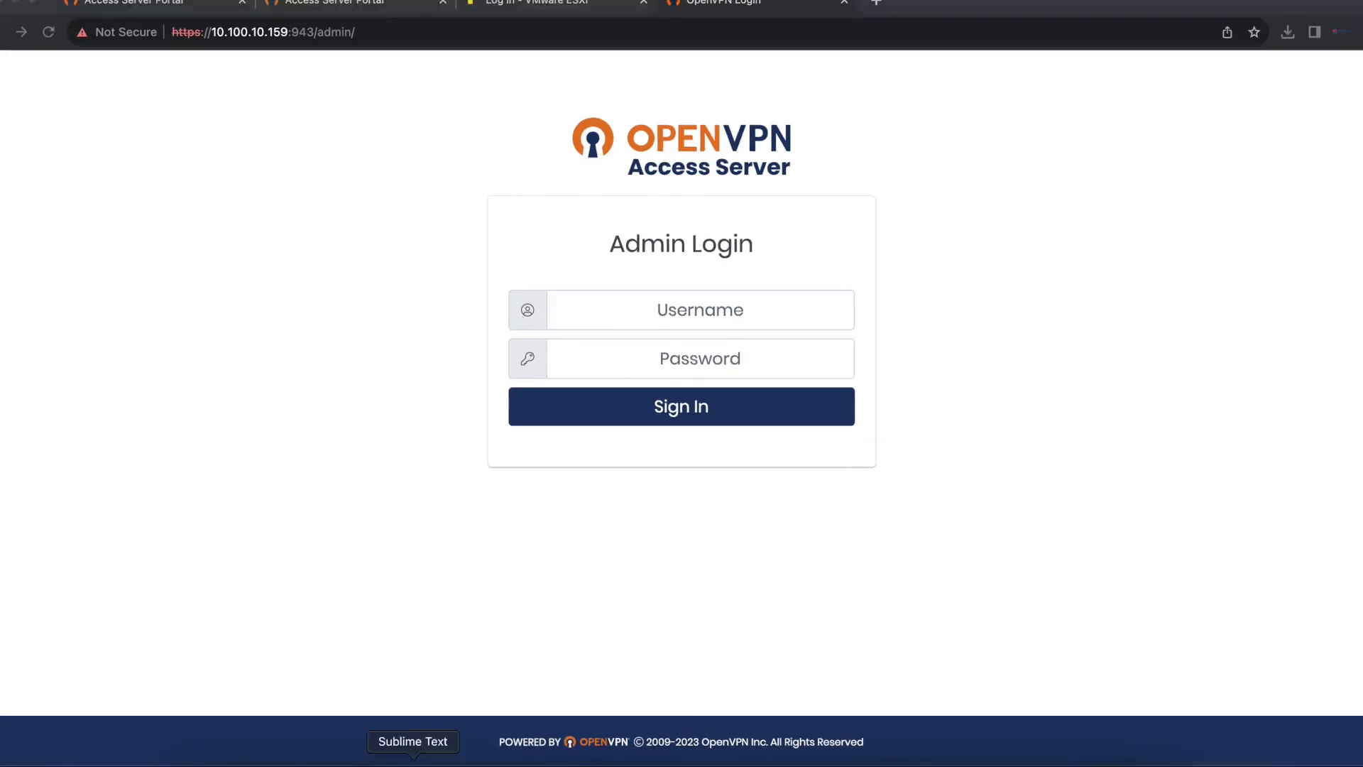
pyautogui.click(473, 758)
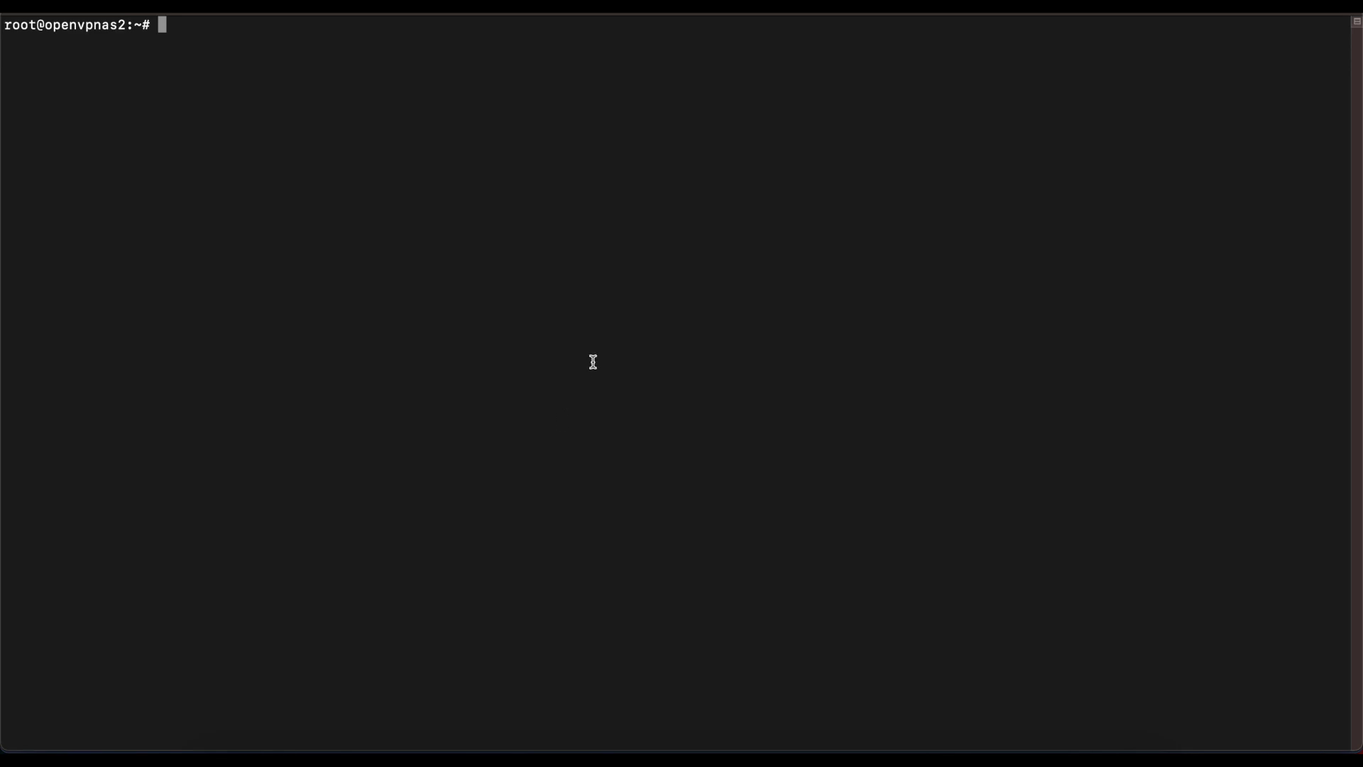
# Step: Run passwd as root and enter the new password twice
pyautogui.write('passwd')
pyautogui.press('Return')
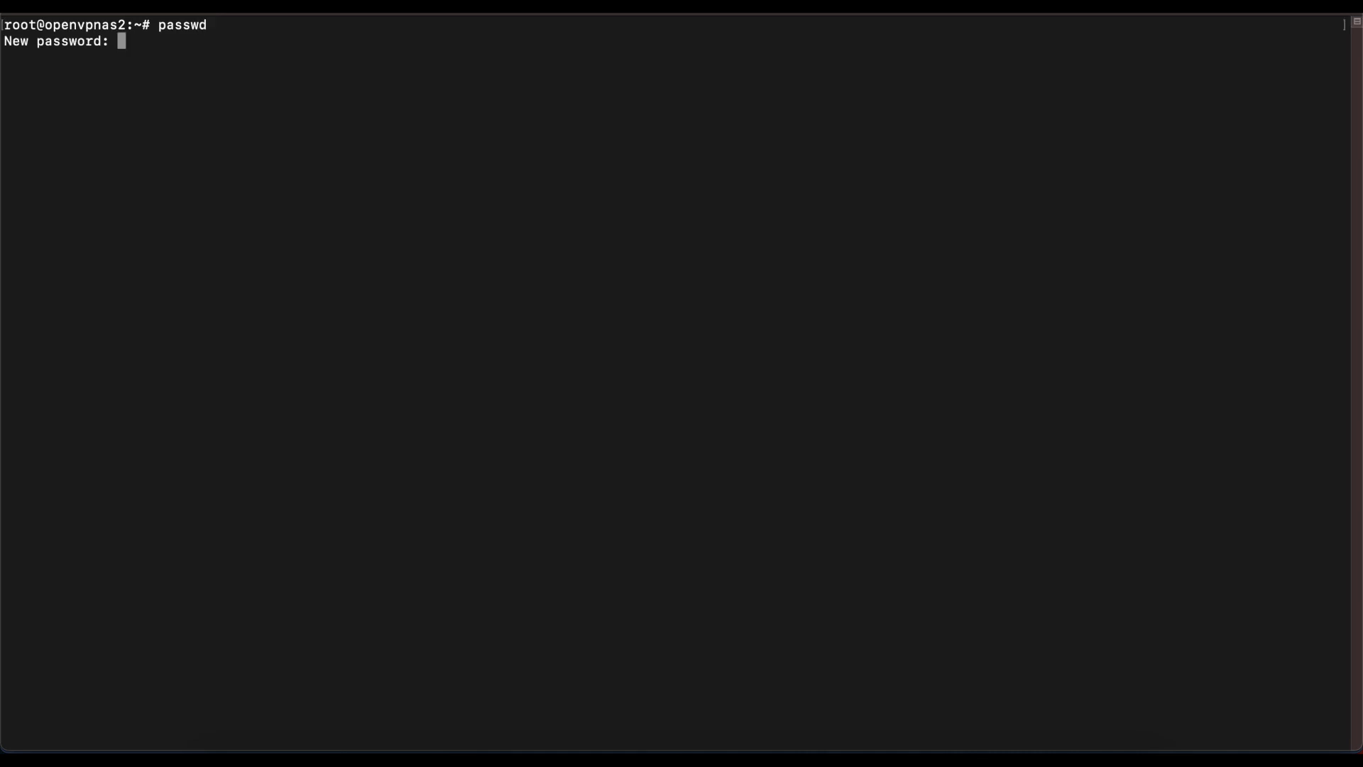
pyautogui.press('Return')
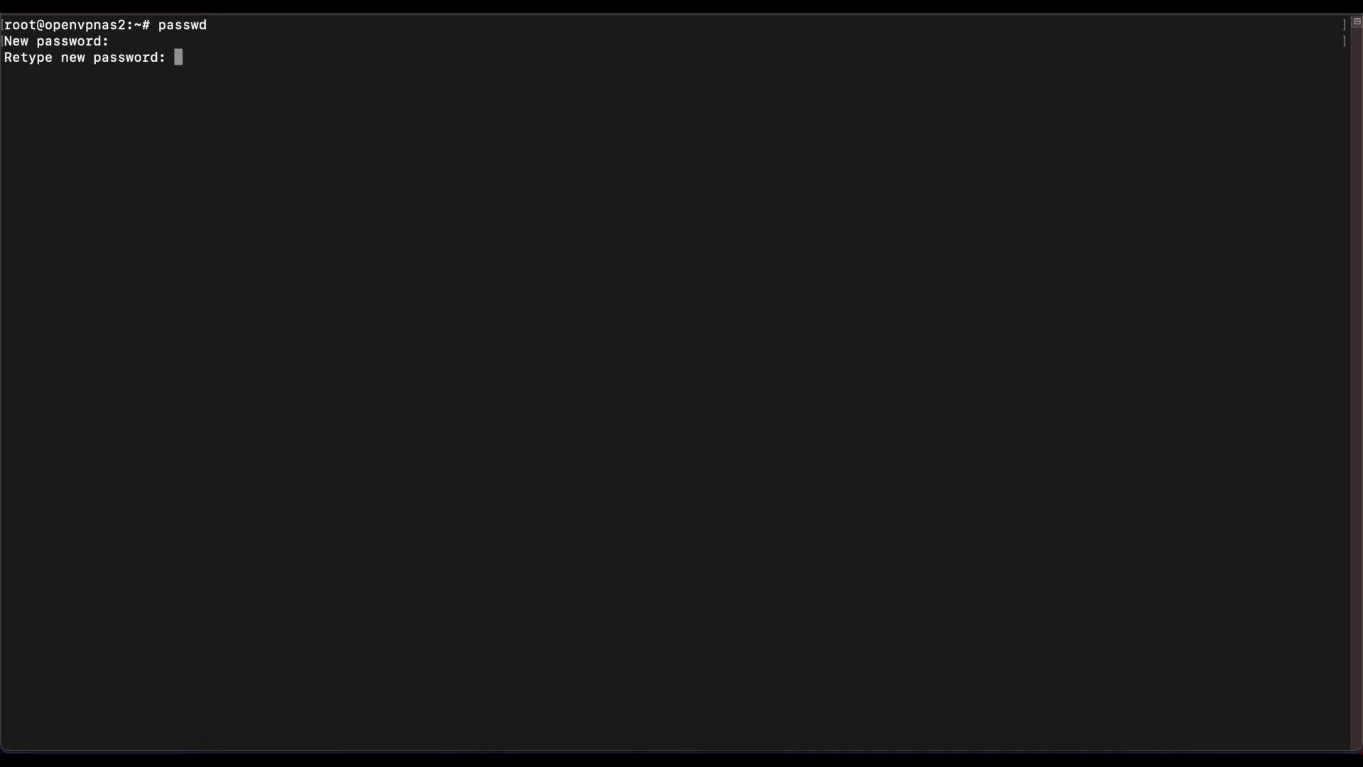
pyautogui.press('Return')
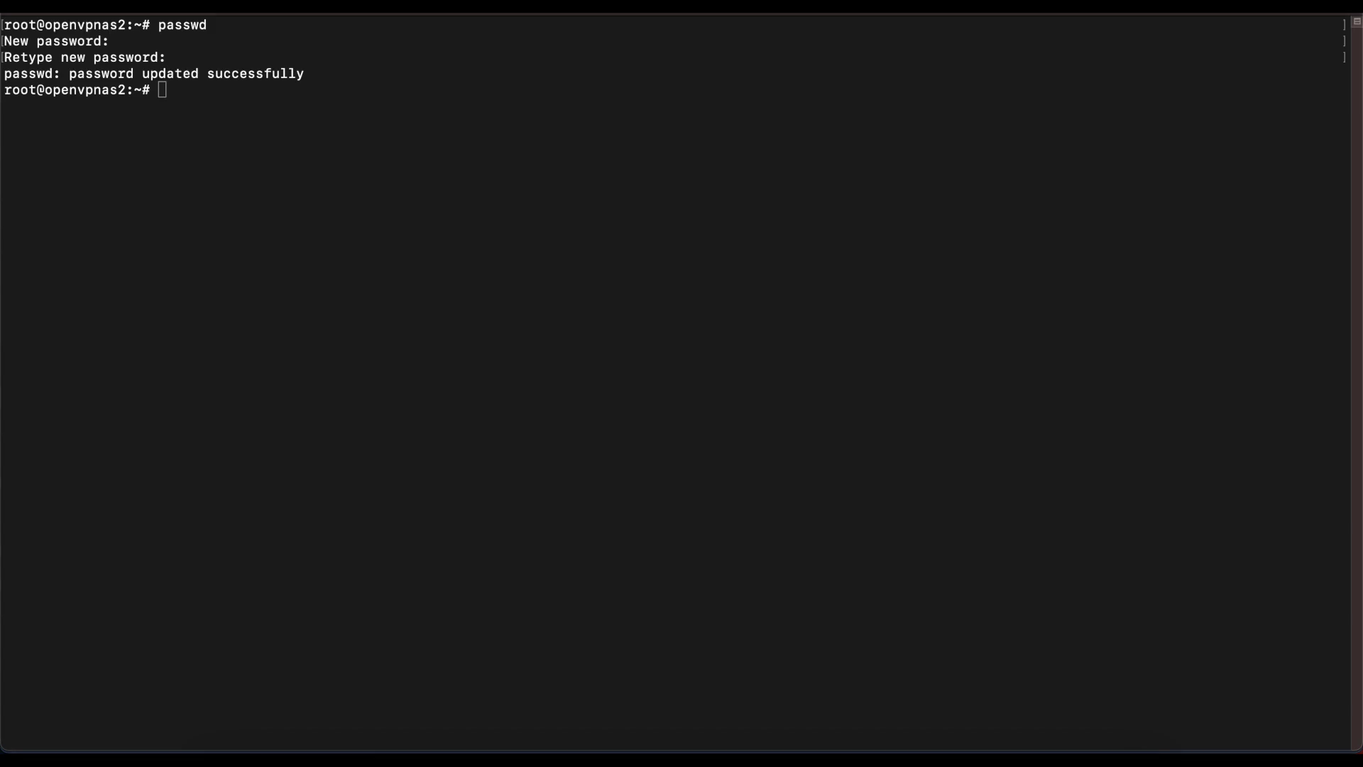
pyautogui.click(899, 369)
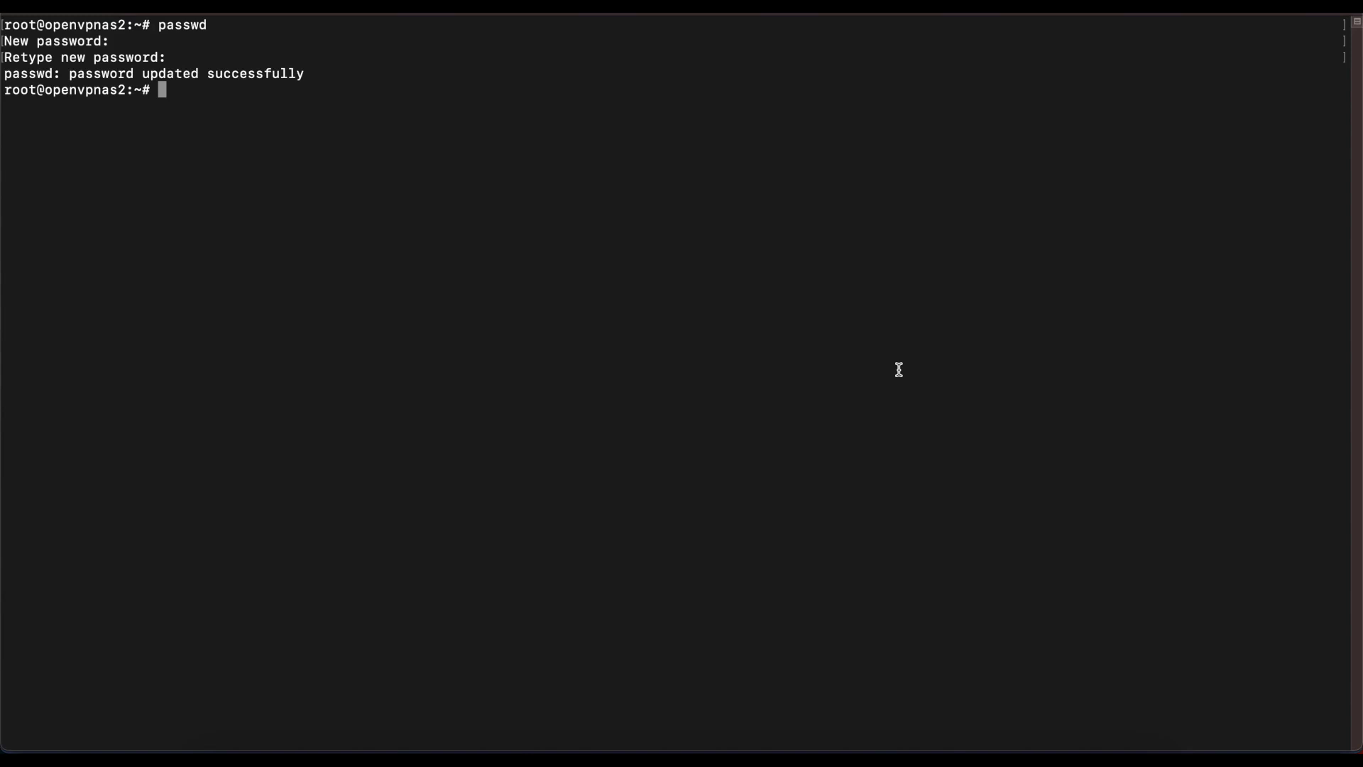
# Step: Run apt update, then apt upgrade, answering y to continue
pyautogui.press('super+v')
pyautogui.press('Return')
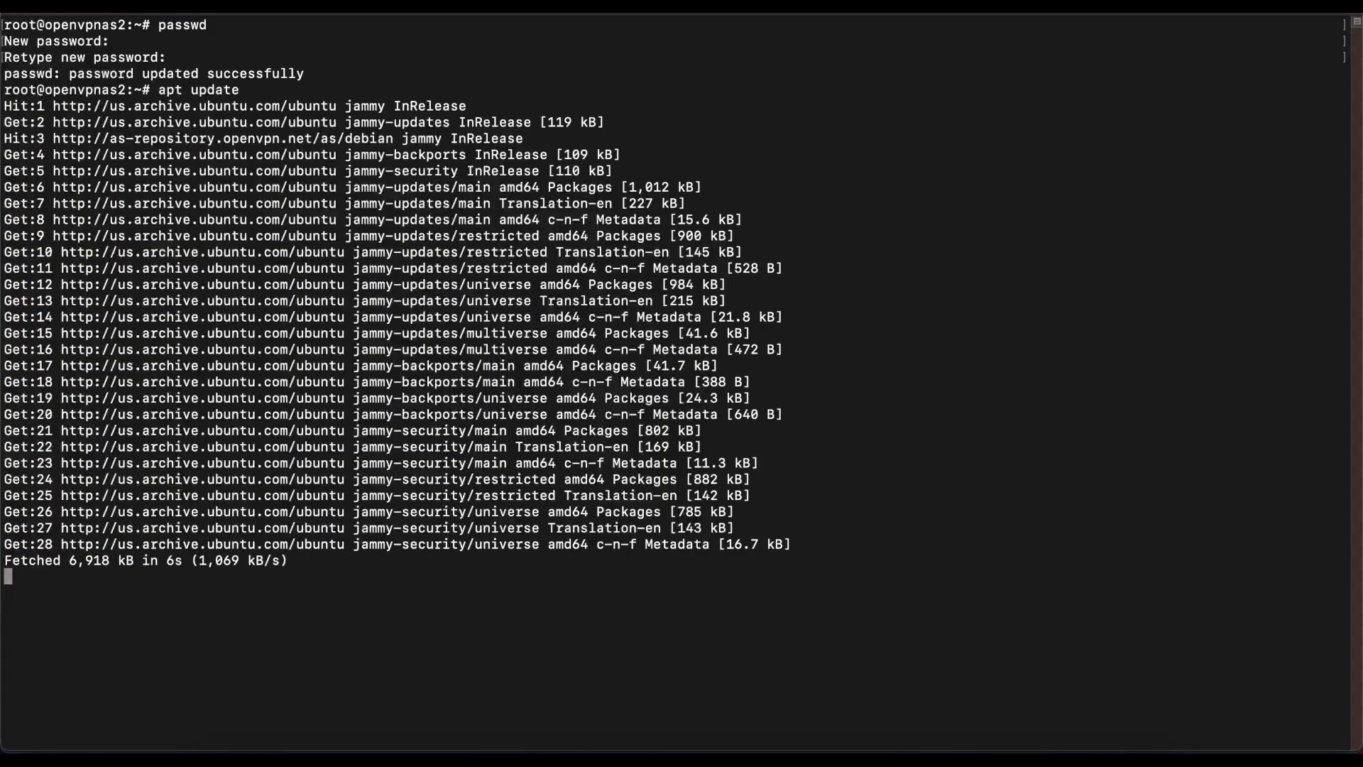
pyautogui.press('Up')
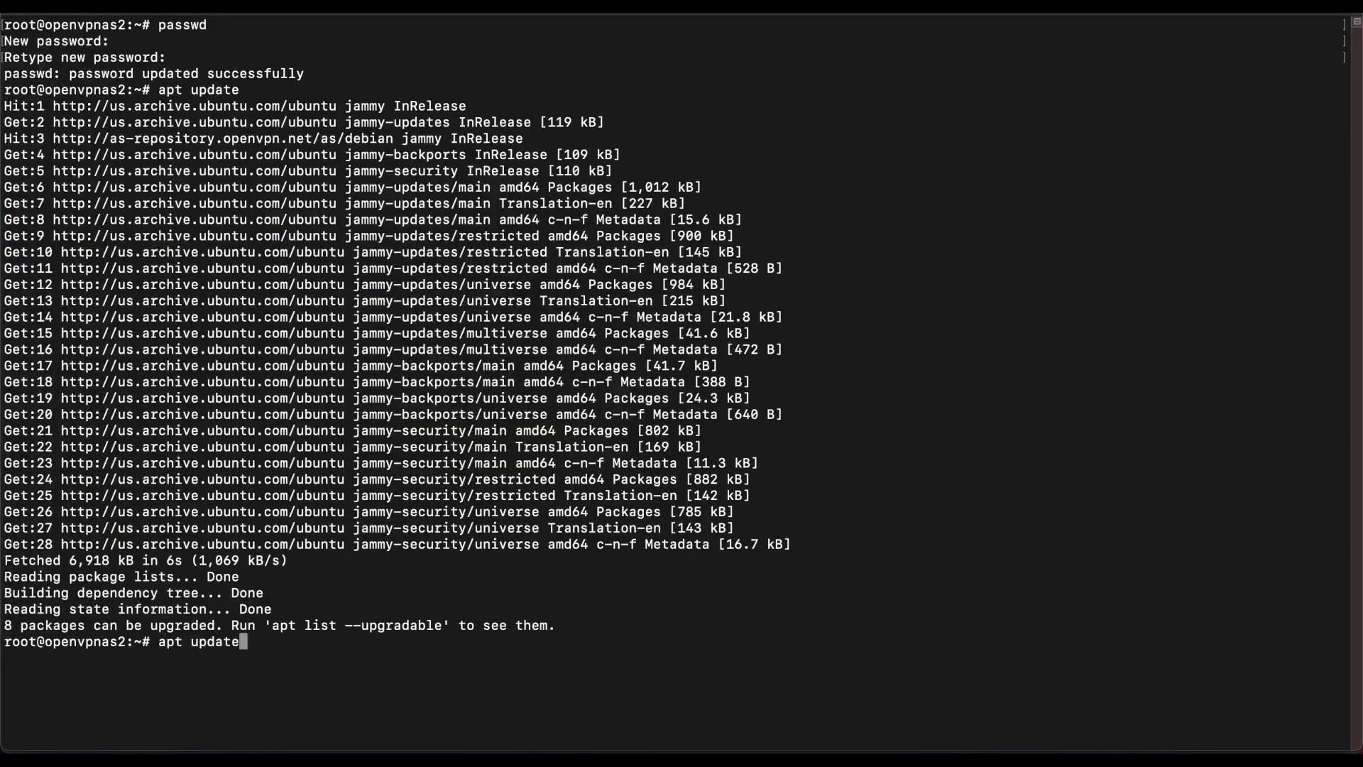
pyautogui.press('BackSpace')
pyautogui.press('BackSpace')
pyautogui.press('BackSpace')
pyautogui.press('BackSpace')
pyautogui.write('grade')
pyautogui.press('Return')
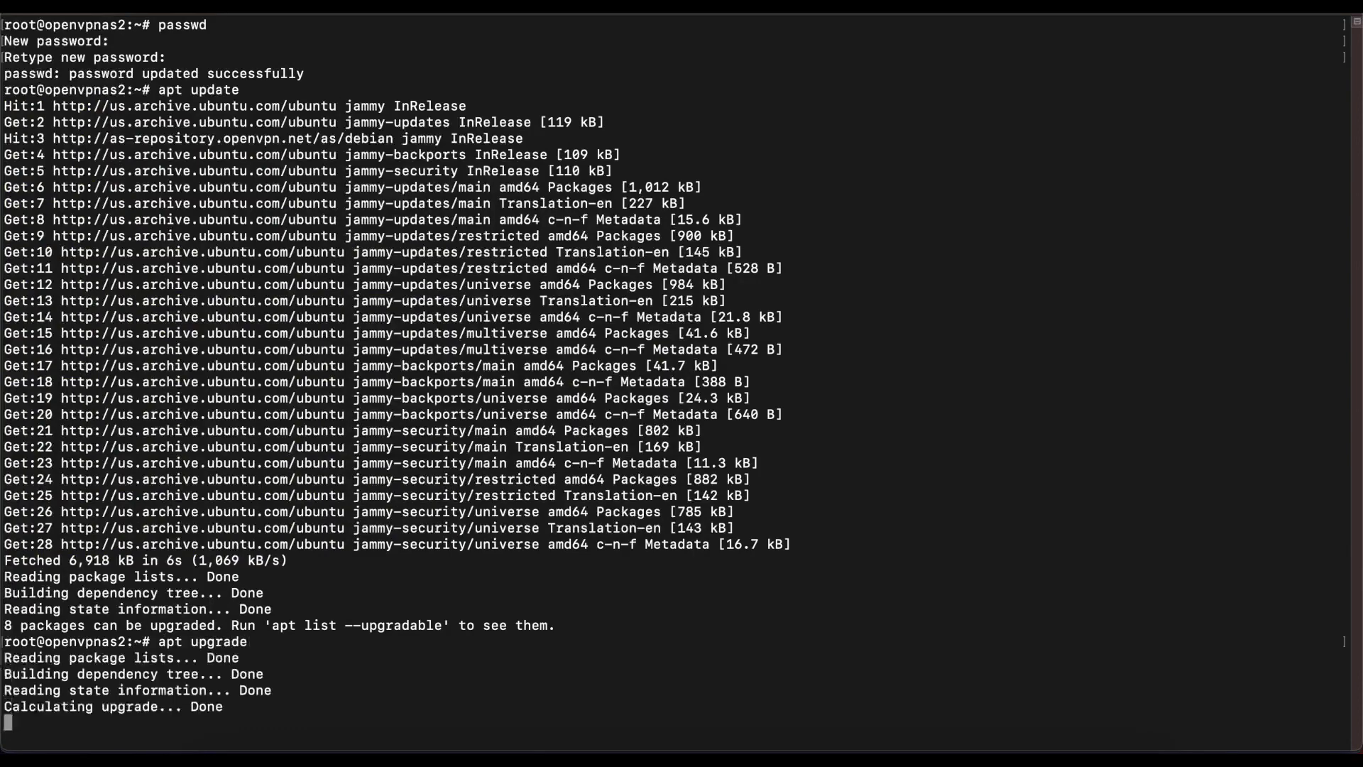
pyautogui.write('y')
pyautogui.press('Return')
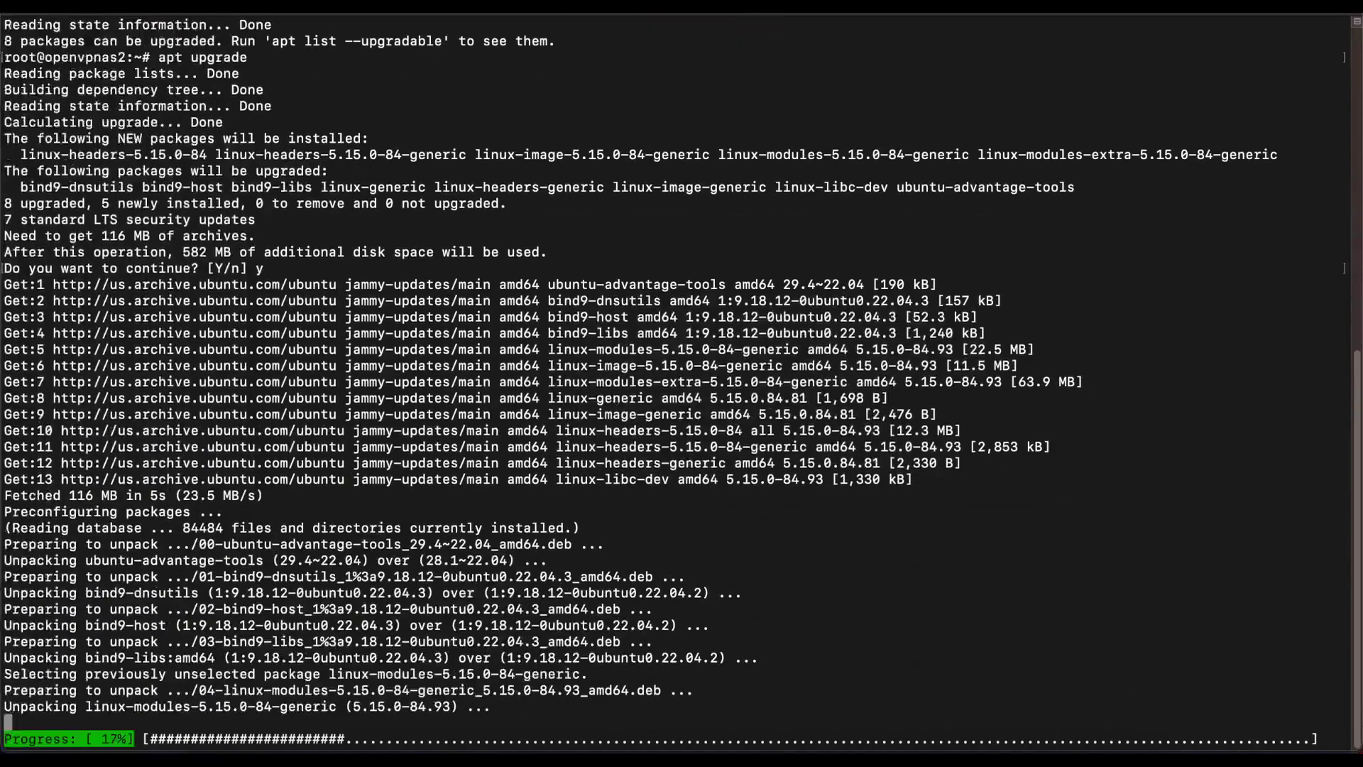
# Step: Run apt upgrade openvpn-as, confirming version 2.12.1 is newest, then clear the screen
pyautogui.write('apt upgrade openvpn-as')
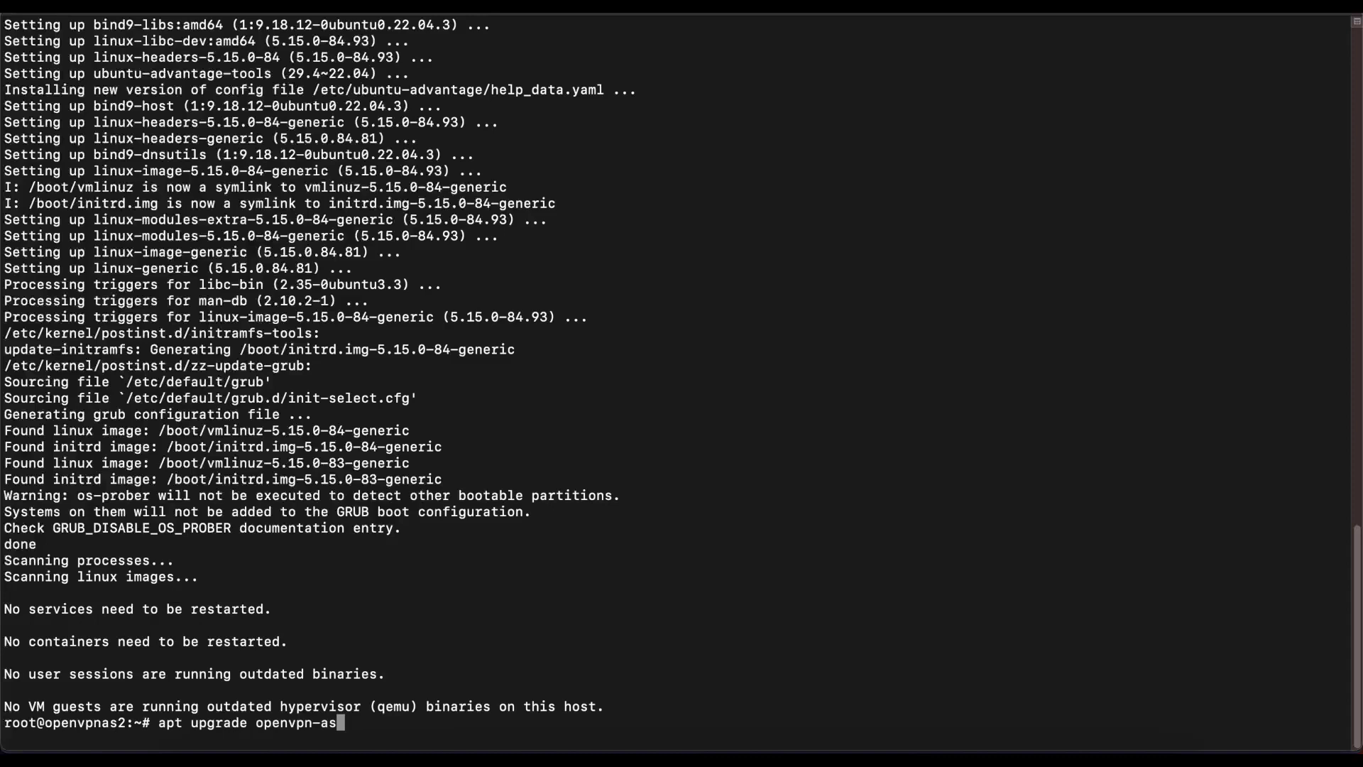
pyautogui.press('Return')
pyautogui.write('cle')
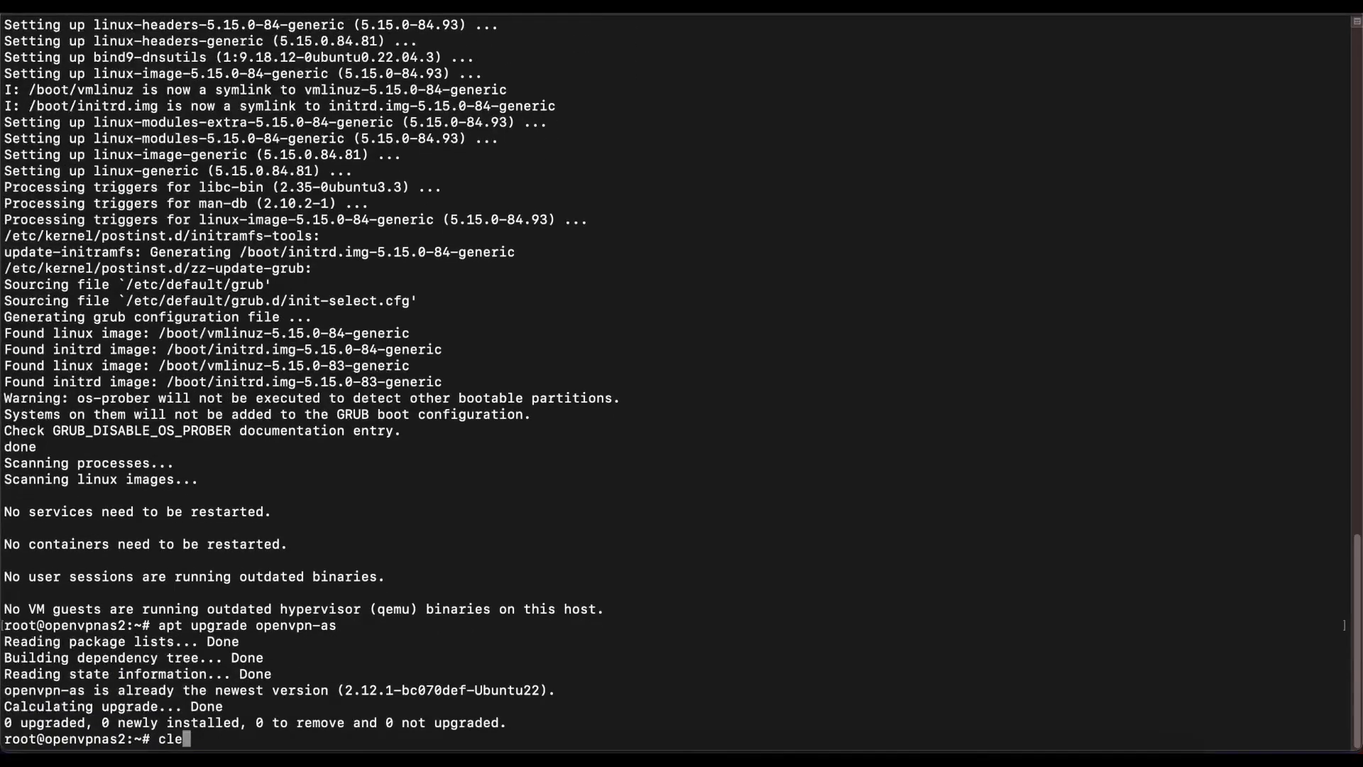
pyautogui.write('ar')
pyautogui.press('Return')
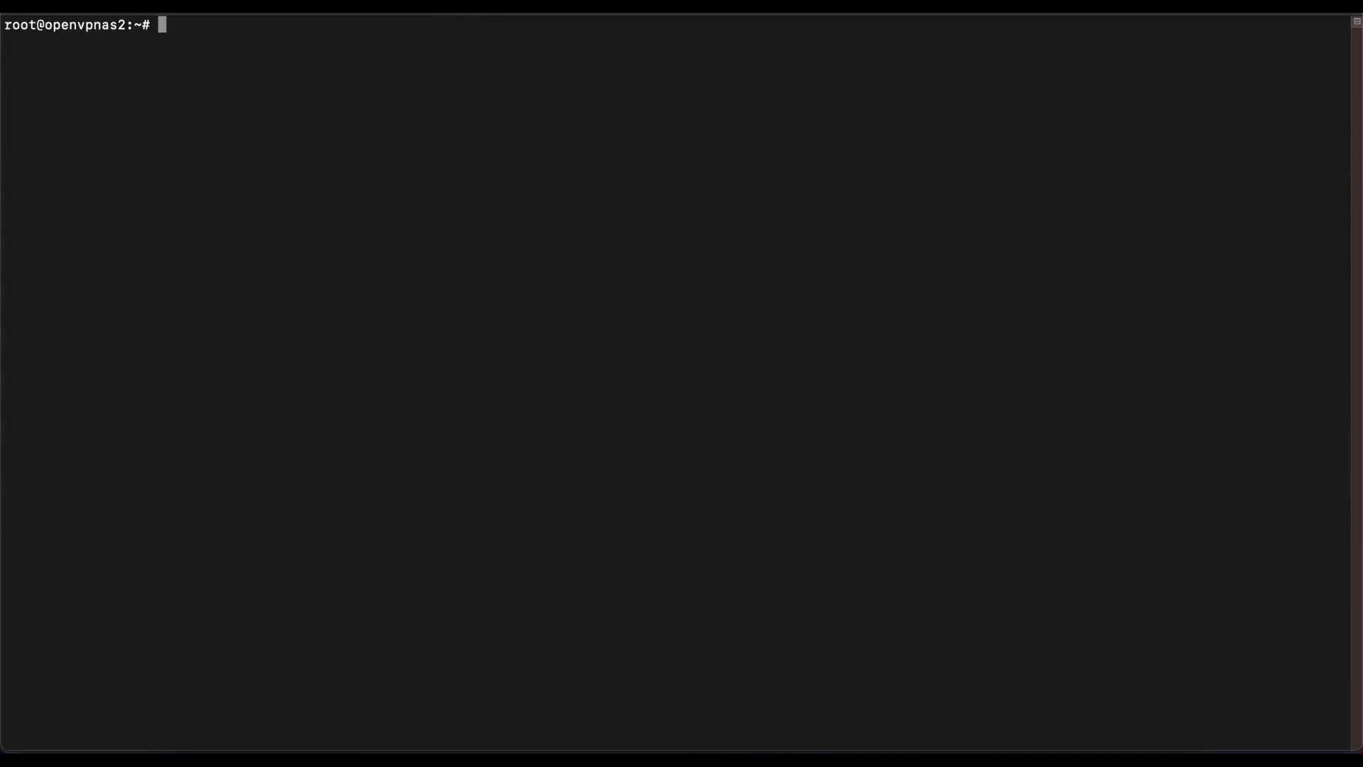